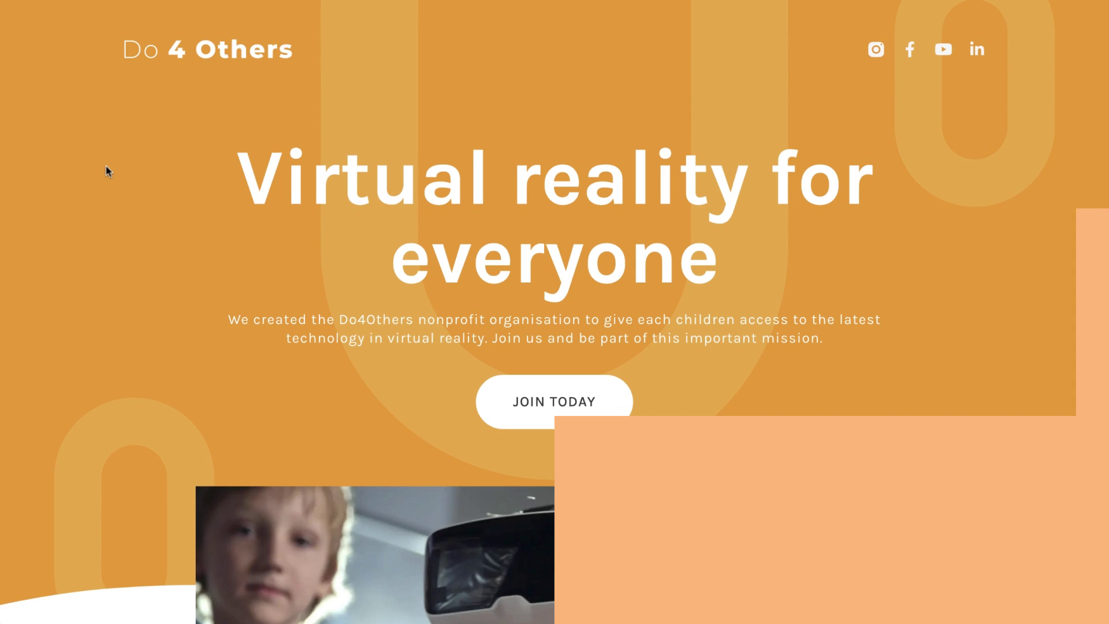
# - Play the Vimeo VR video on the Do4Others demo, then scroll on to the trainer landing page
pyautogui.scroll(-5, 106, 171)
pyautogui.scroll(-4, 106, 171)
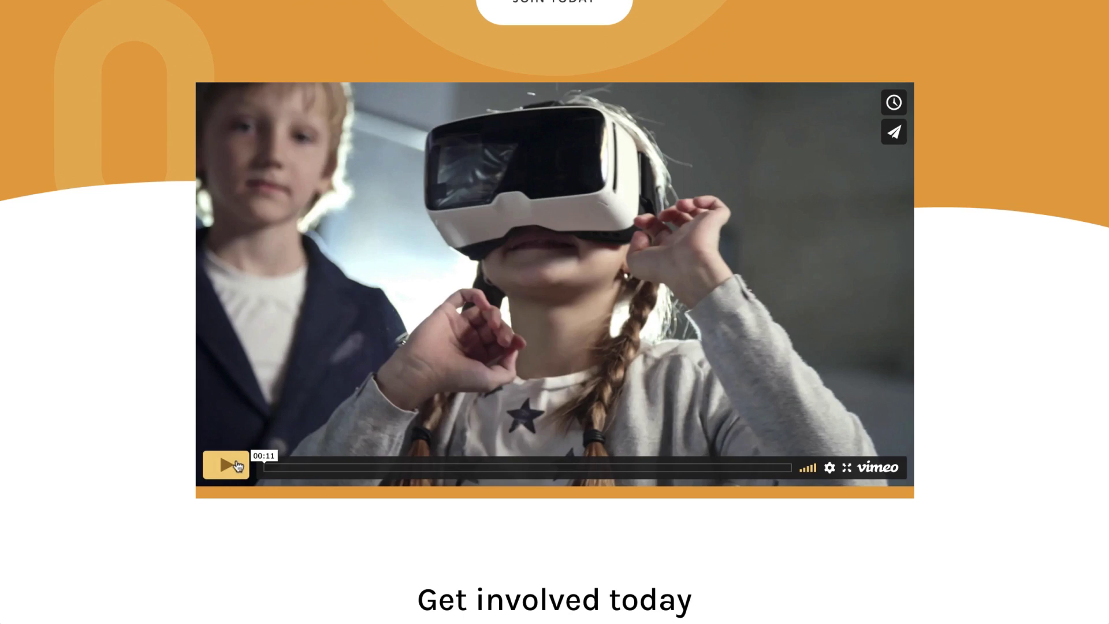
pyautogui.click(242, 473)
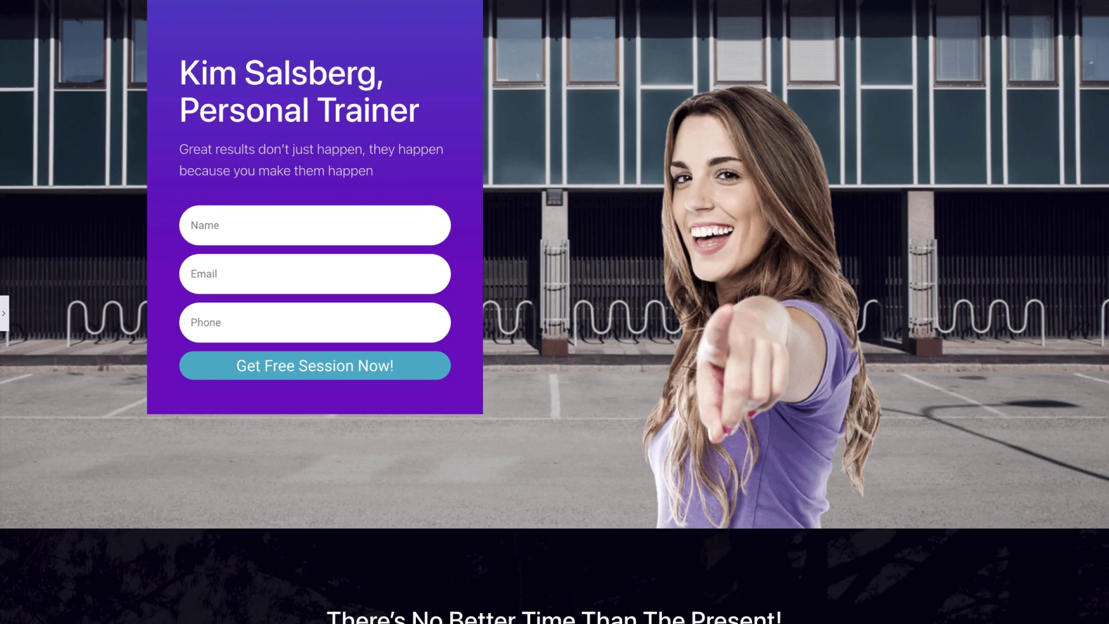
pyautogui.scroll(-4, 555, 312)
pyautogui.scroll(-6, 555, 312)
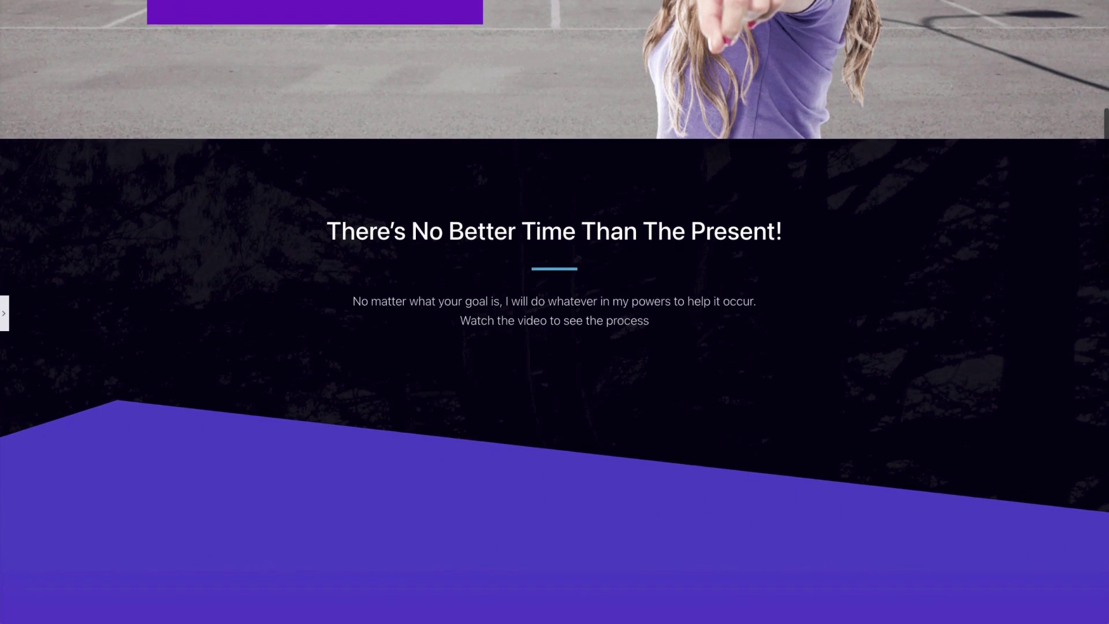
# - Search the widget list for 'video' and drop a Video widget onto the trainer page
pyautogui.hotkey('ctrl', 'p')
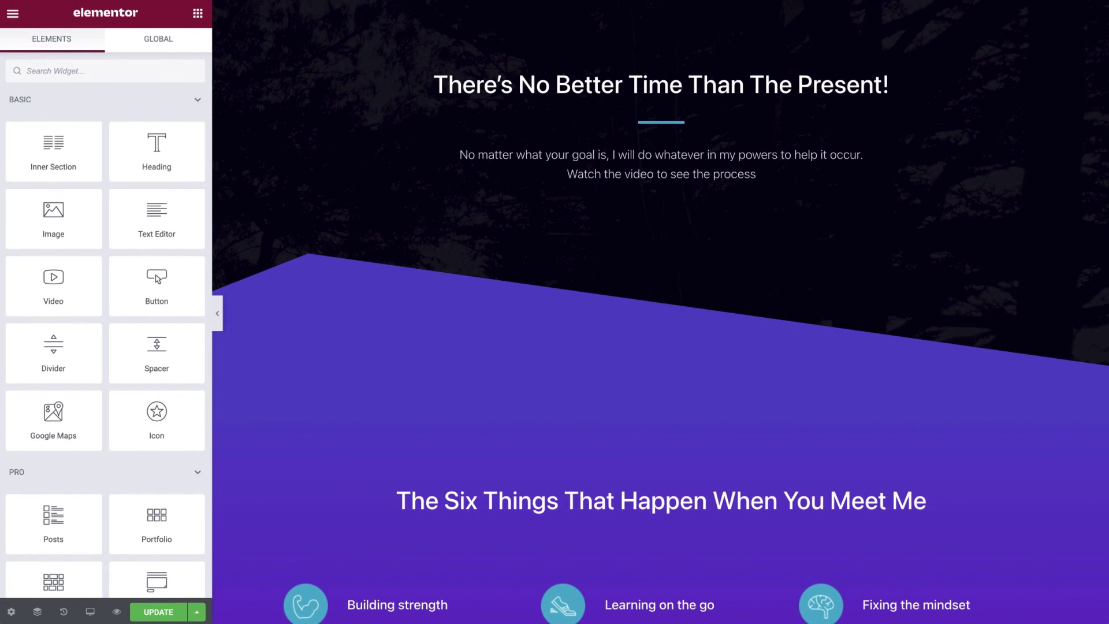
pyautogui.write('video')
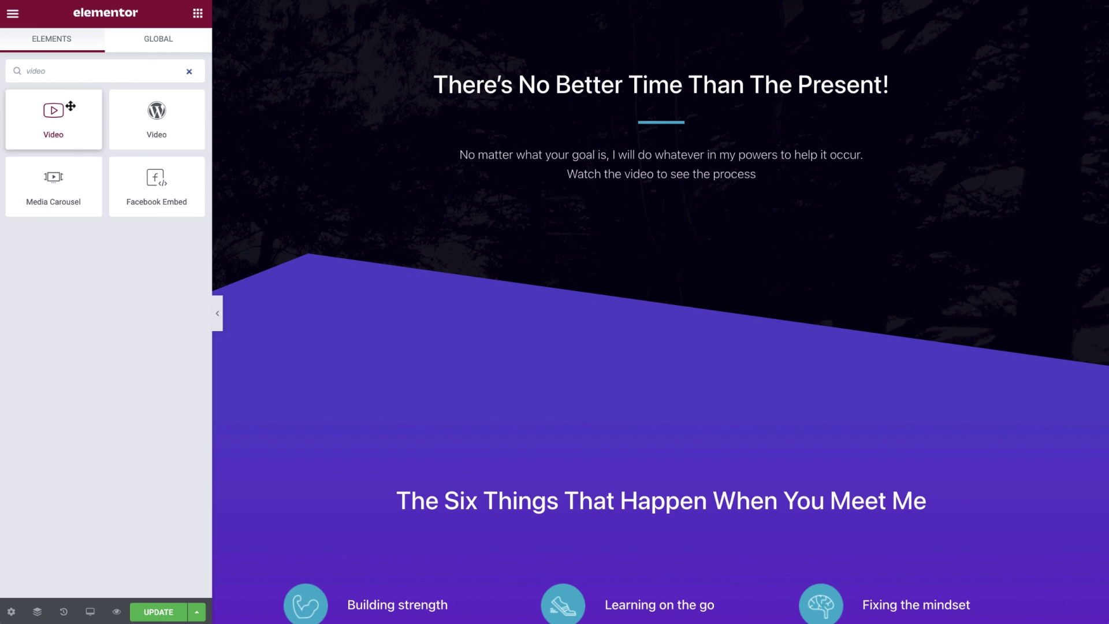
pyautogui.moveTo(75, 105); pyautogui.dragTo(446, 181)
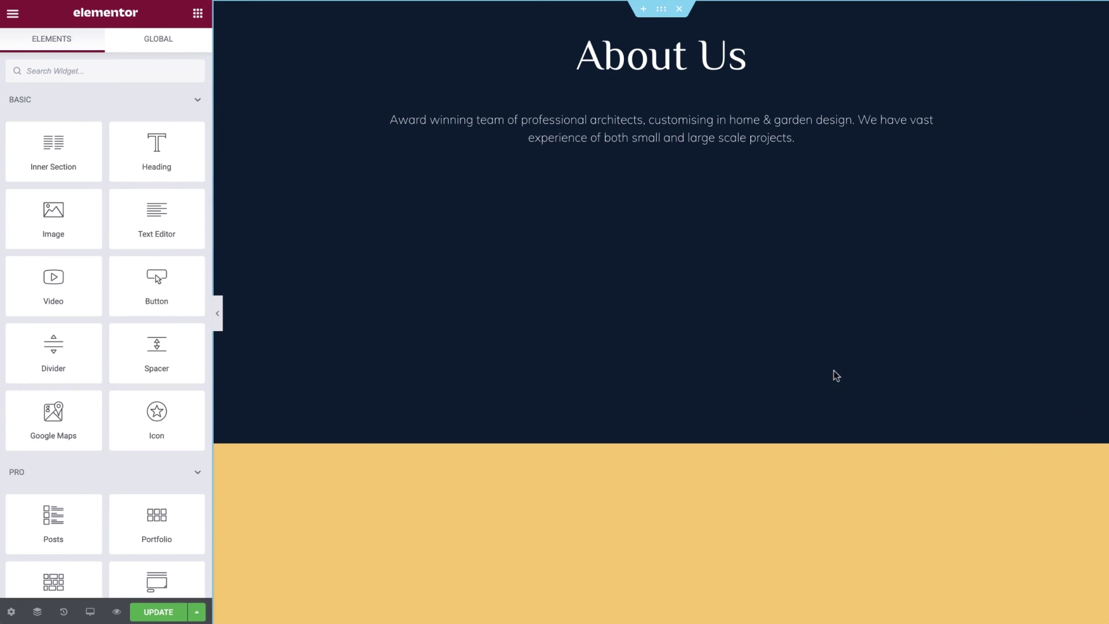
# - Add a Video widget beneath the About Us intro text and keep YouTube as its source
pyautogui.click(186, 72)
pyautogui.write('video')
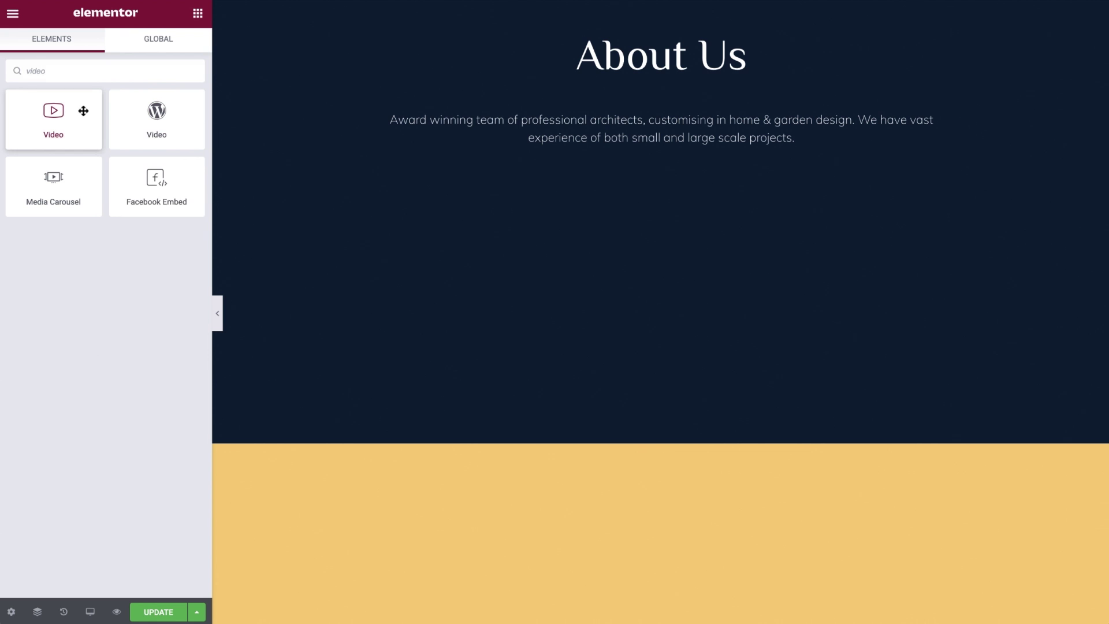
pyautogui.moveTo(87, 112); pyautogui.dragTo(588, 168)
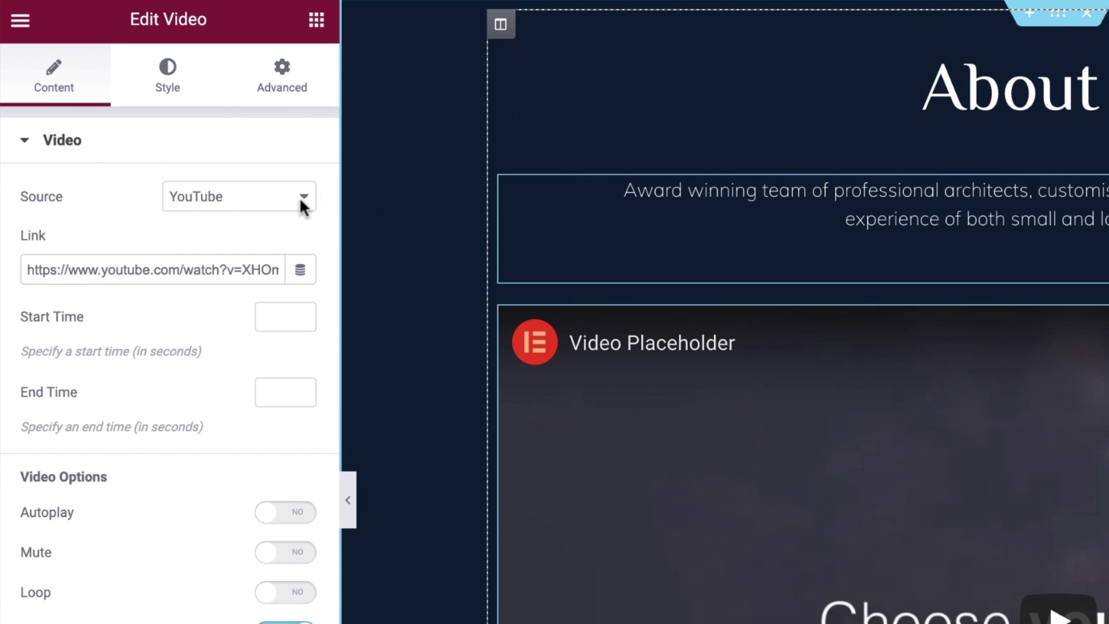
pyautogui.click(302, 199)
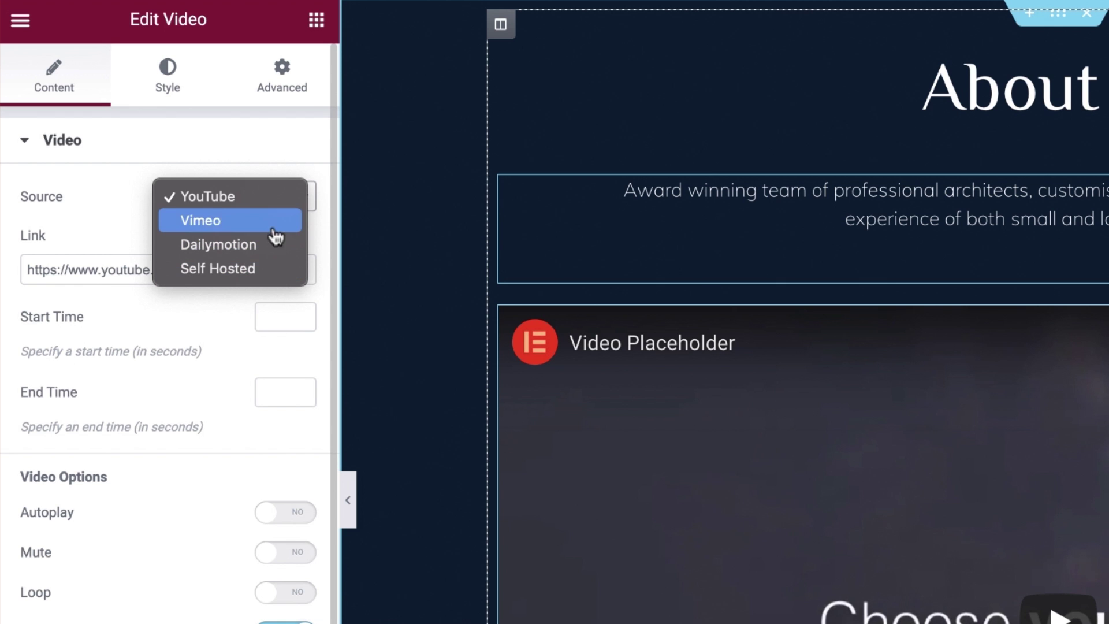
pyautogui.click(270, 203)
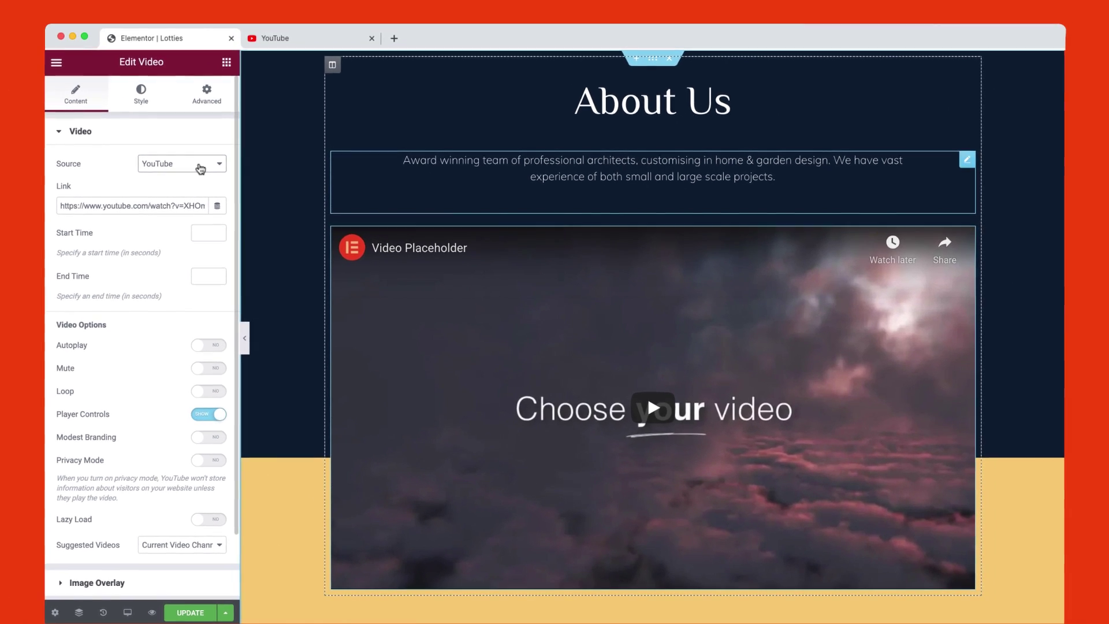
# - From the YouTube tab, copy the short share link for 'Time Lapse Video of Tall Buildings'
pyautogui.hotkey('ctrl', 'Tab')
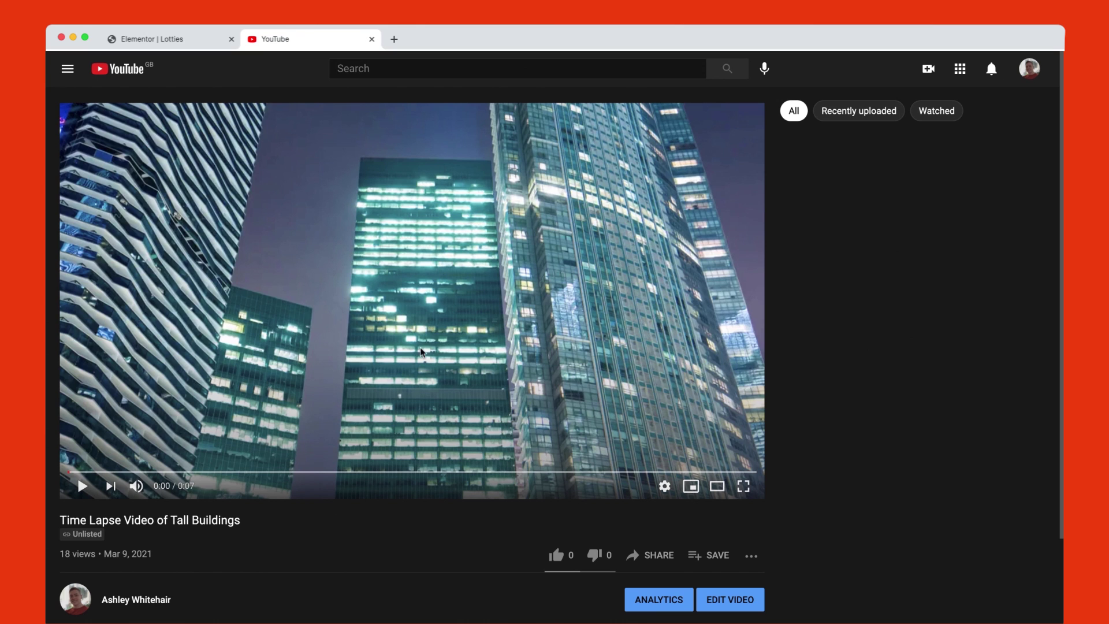
pyautogui.click(659, 557)
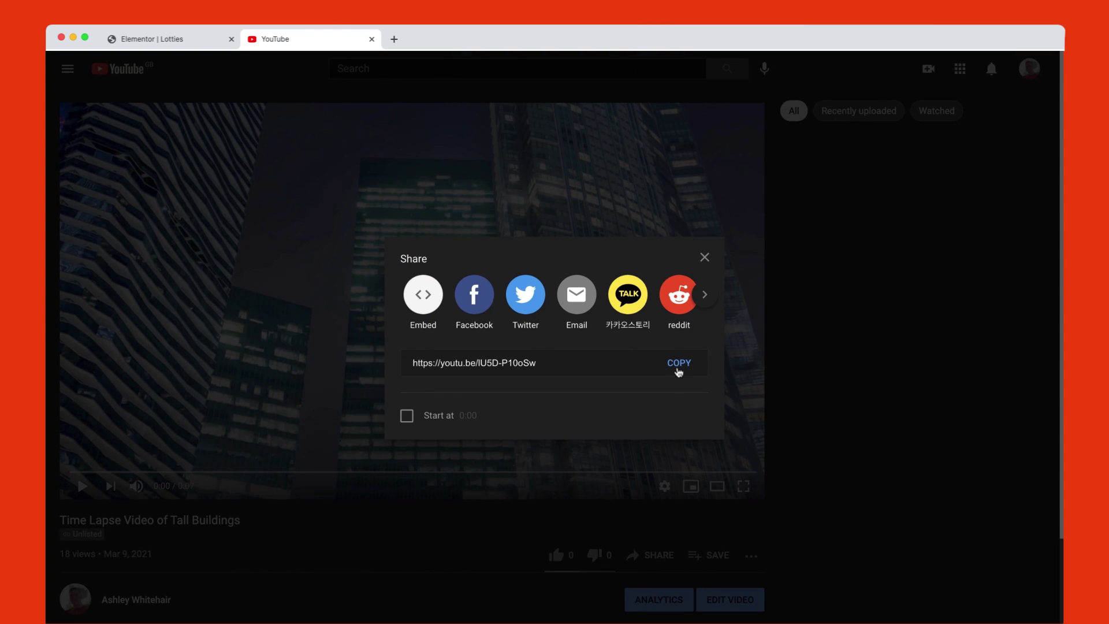
pyautogui.click(680, 370)
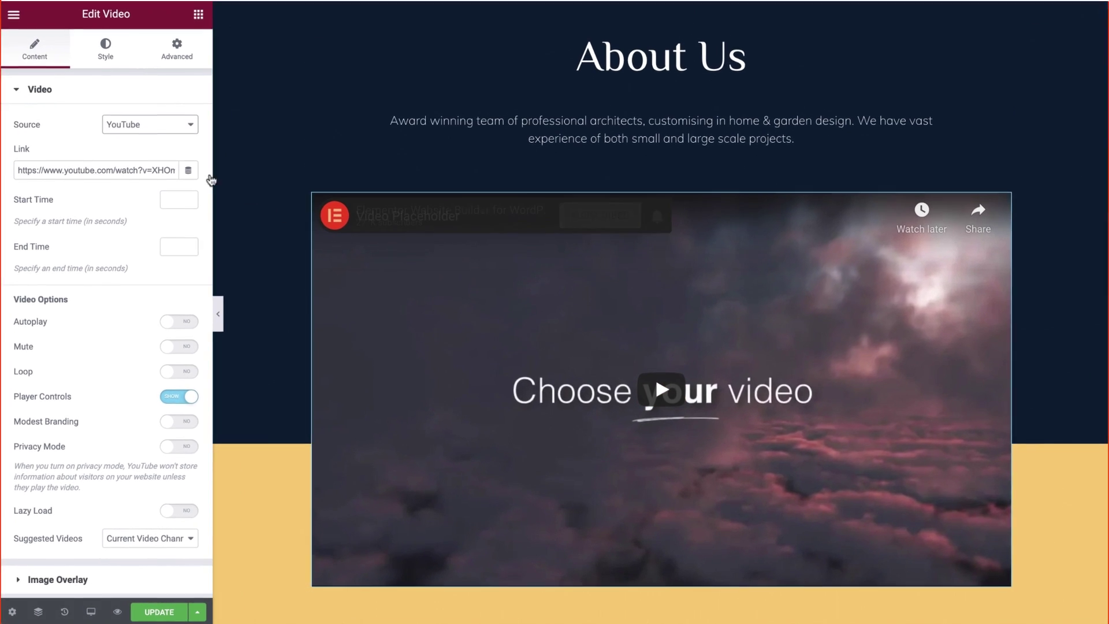
# - Replace the widget's video link with the copied youtu.be share link
pyautogui.click(158, 169)
pyautogui.hotkey('ctrl', 'a')
pyautogui.hotkey('ctrl', 'v')
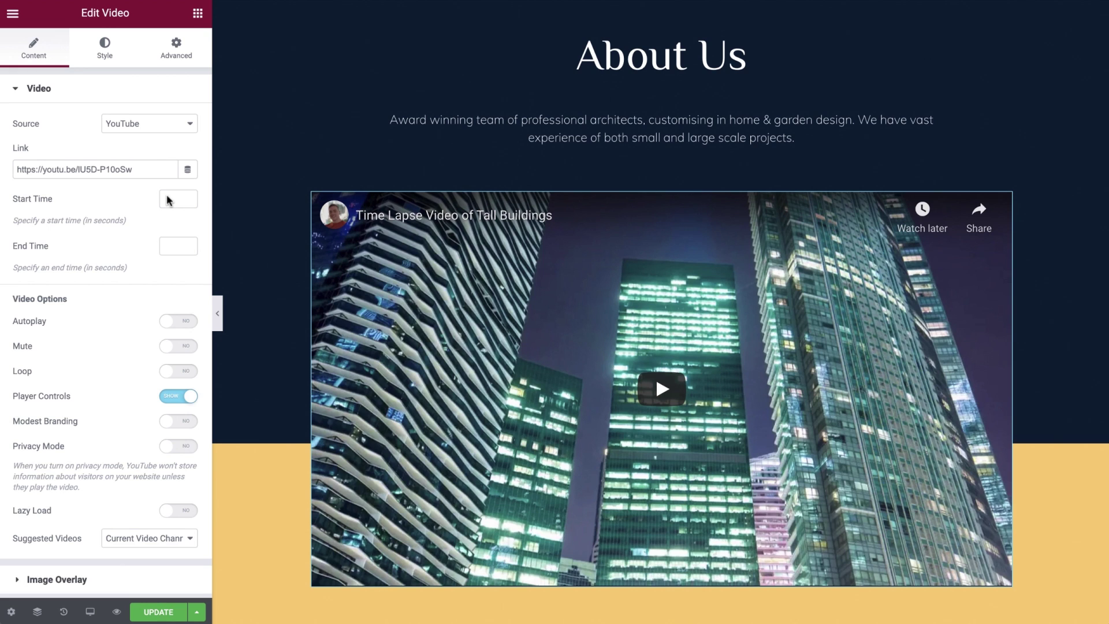
# - Try Start Time 10 and End Time 120, then clear both time fields
pyautogui.click(167, 198)
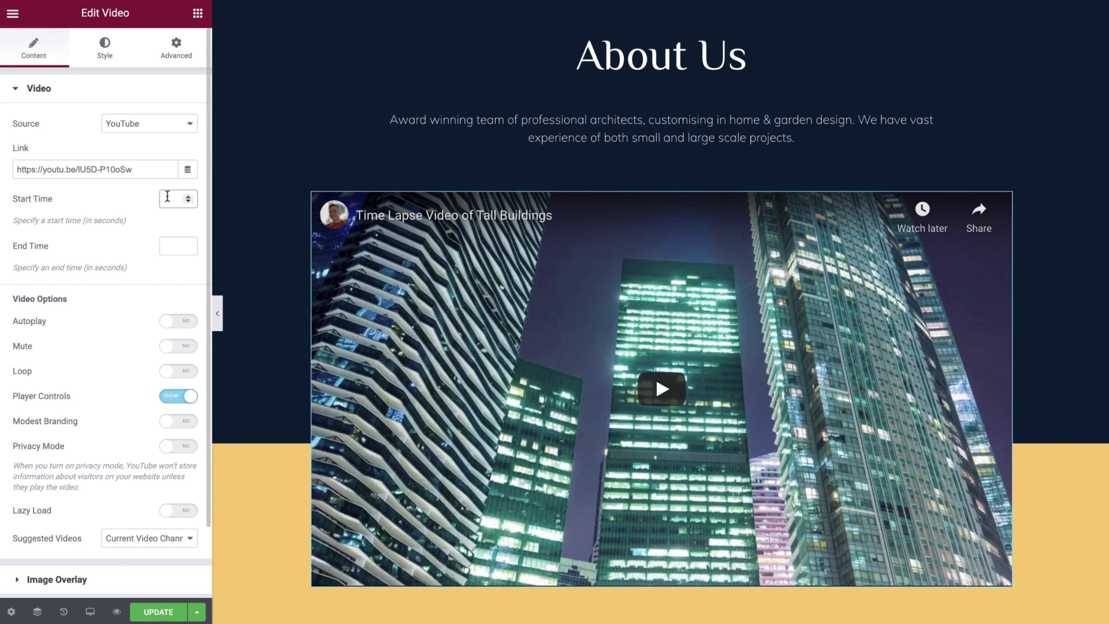
pyautogui.write('10')
pyautogui.click(171, 242)
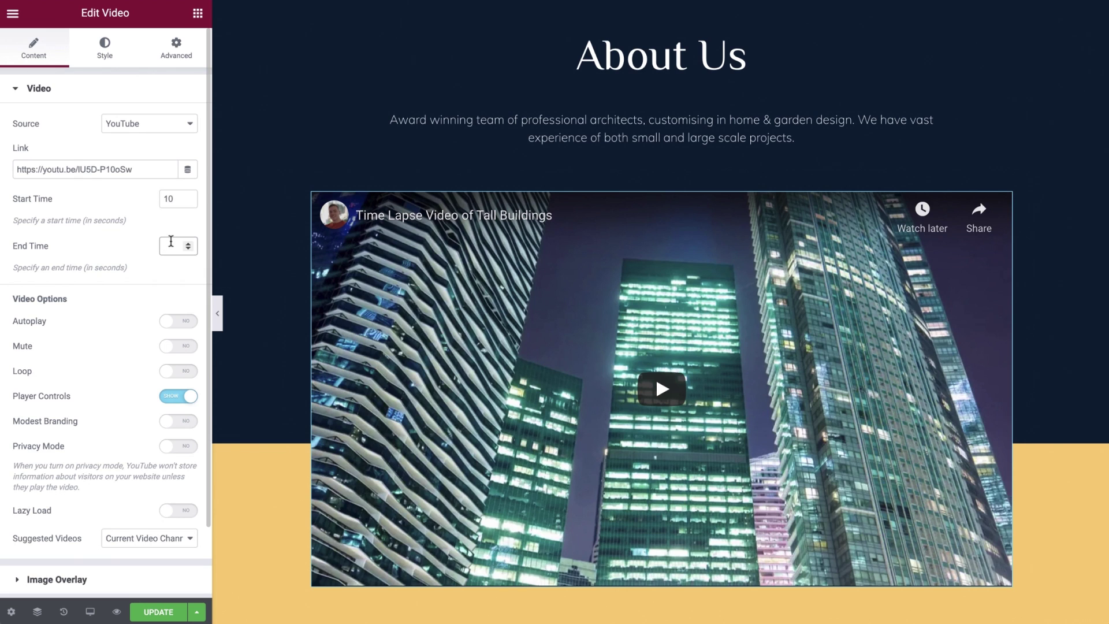
pyautogui.write('120')
pyautogui.hotkey('shift', 'Left')
pyautogui.hotkey('shift', 'Left')
pyautogui.hotkey('shift', 'Left')
pyautogui.press('BackSpace')
pyautogui.hotkey('shift', 'Tab')
pyautogui.press('BackSpace')
pyautogui.click(136, 203)
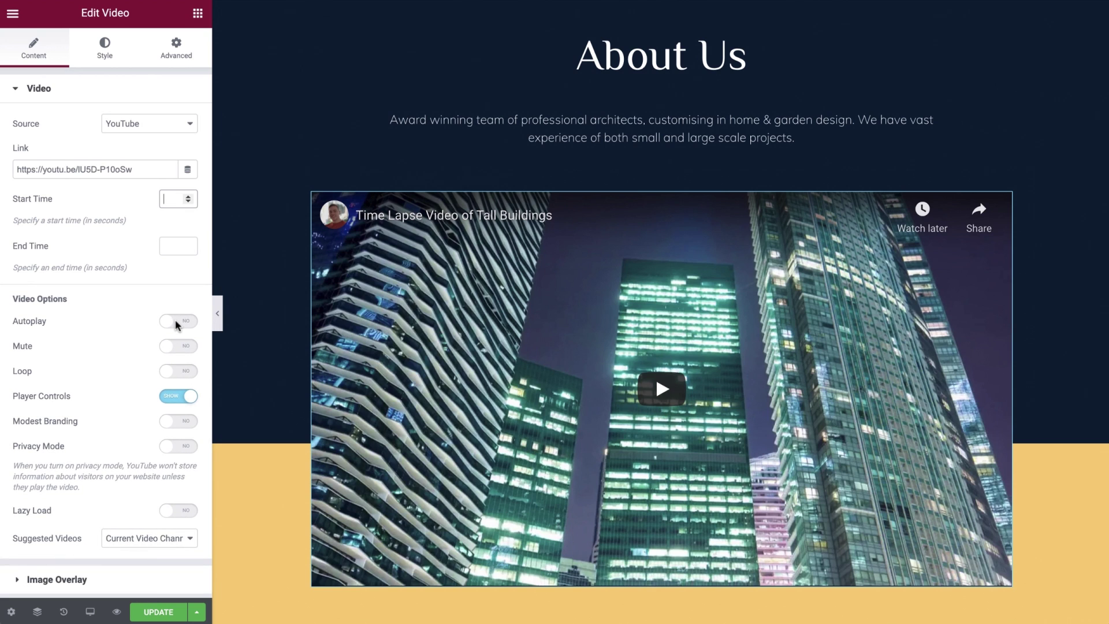
pyautogui.click(177, 325)
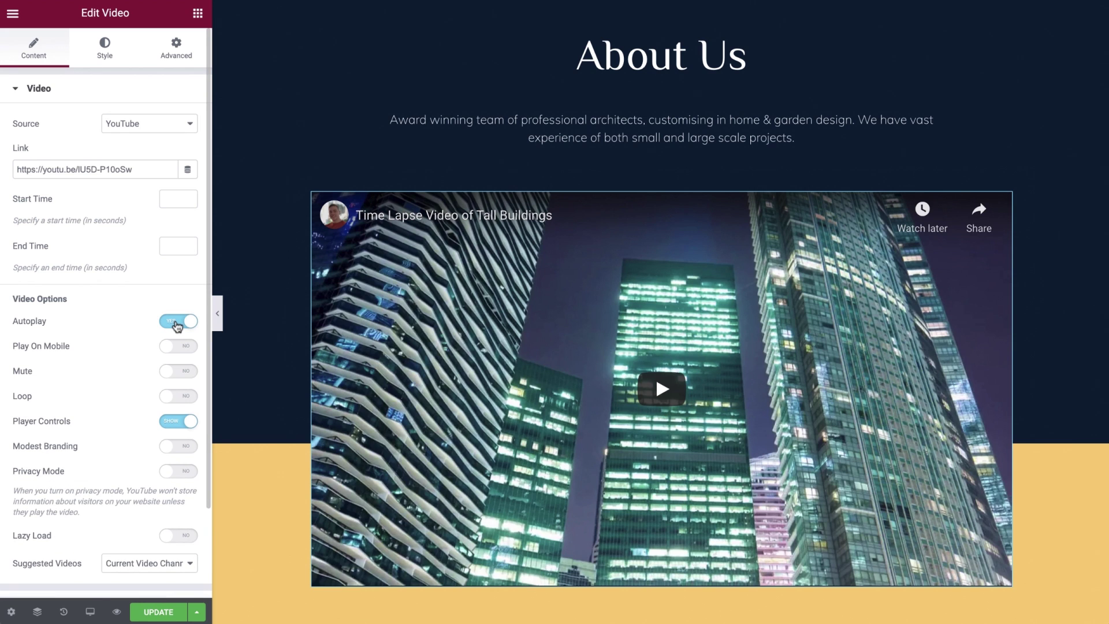
pyautogui.click(183, 350)
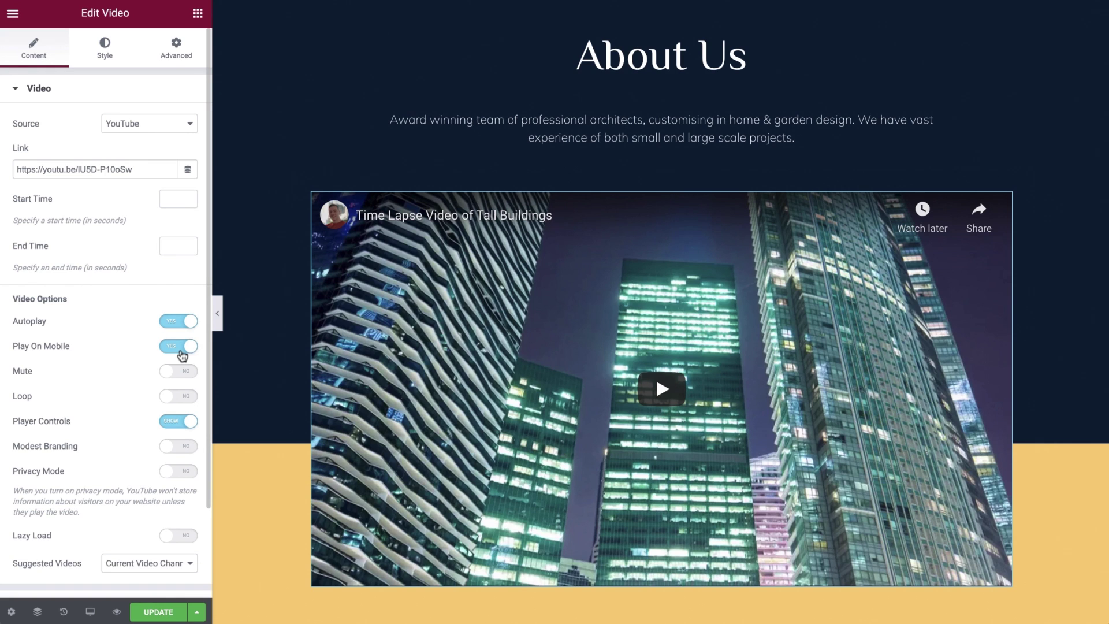
pyautogui.click(181, 324)
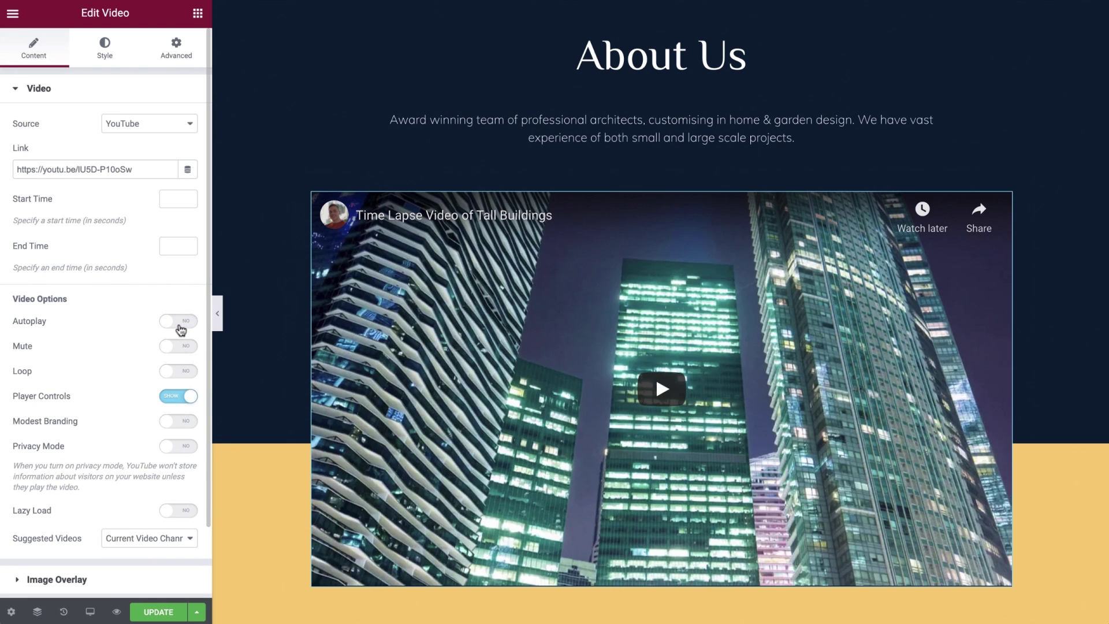
pyautogui.click(180, 349)
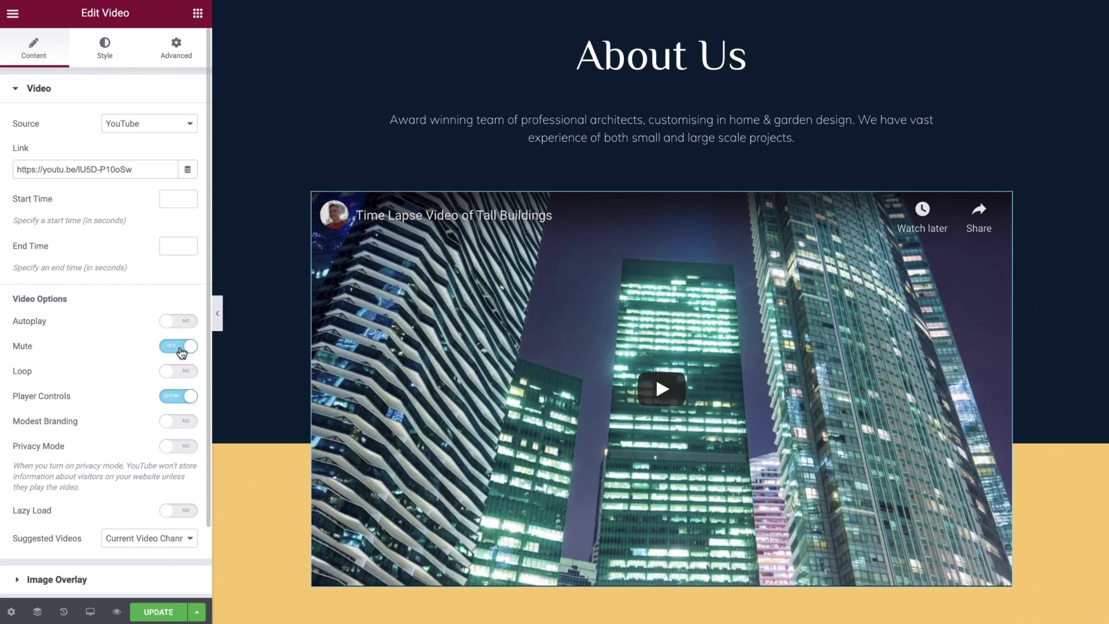
pyautogui.click(181, 350)
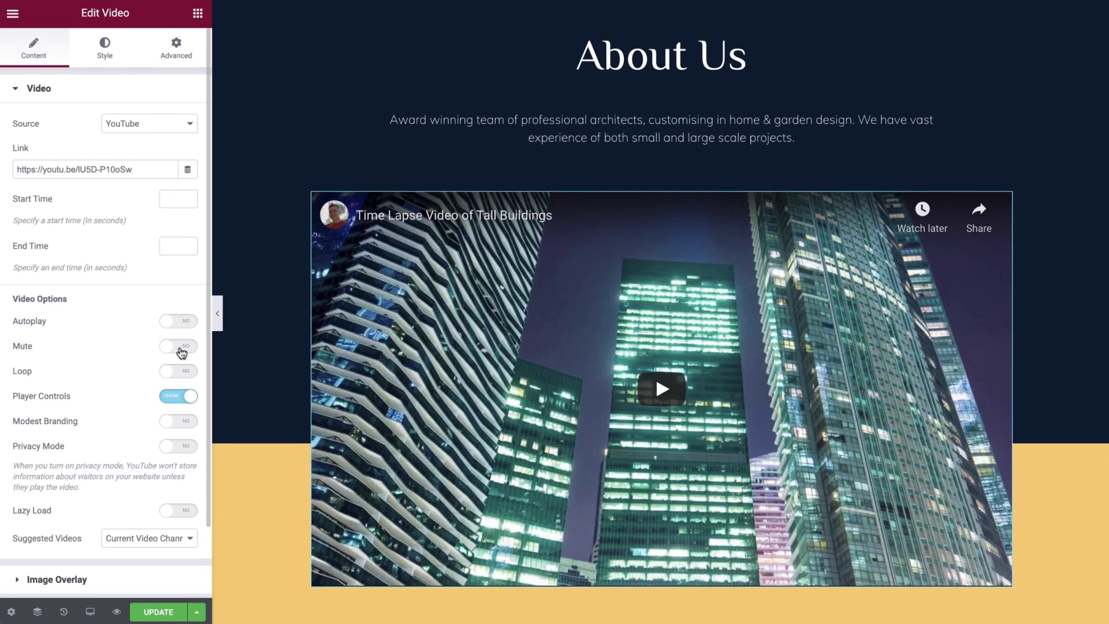
pyautogui.click(182, 378)
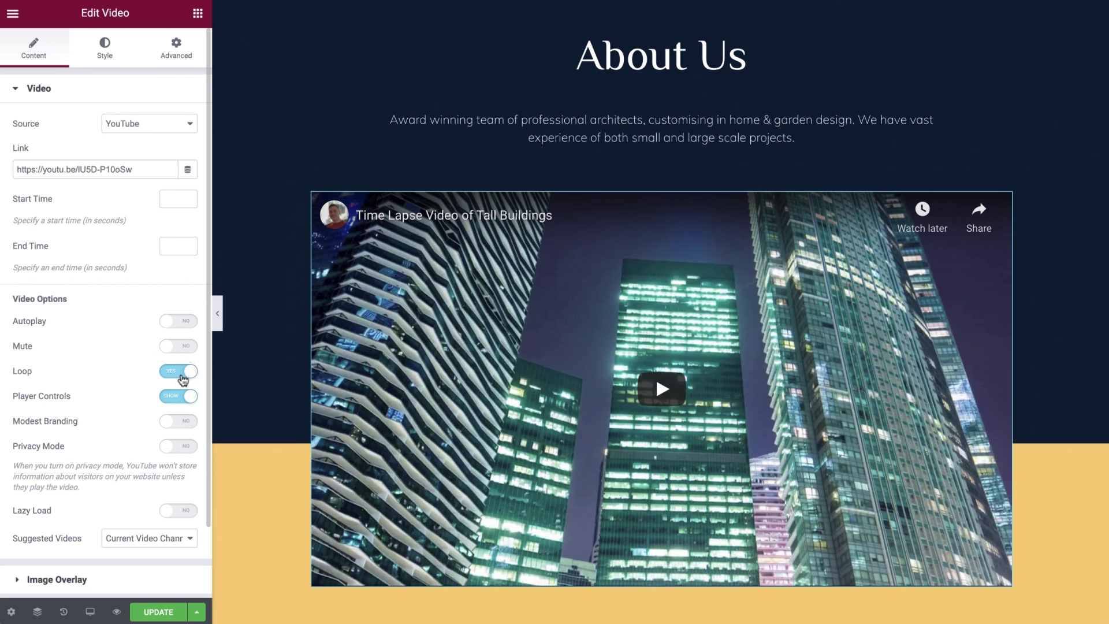
pyautogui.click(183, 379)
# - Hide the player controls and preview the video, then show the controls again and recheck
pyautogui.click(180, 404)
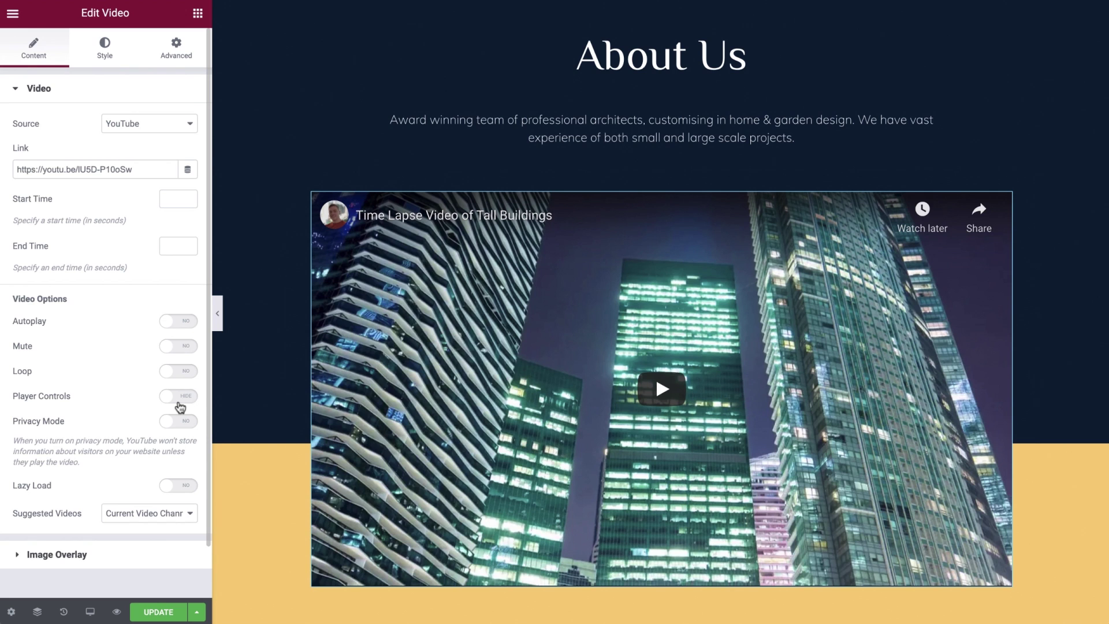
pyautogui.click(646, 392)
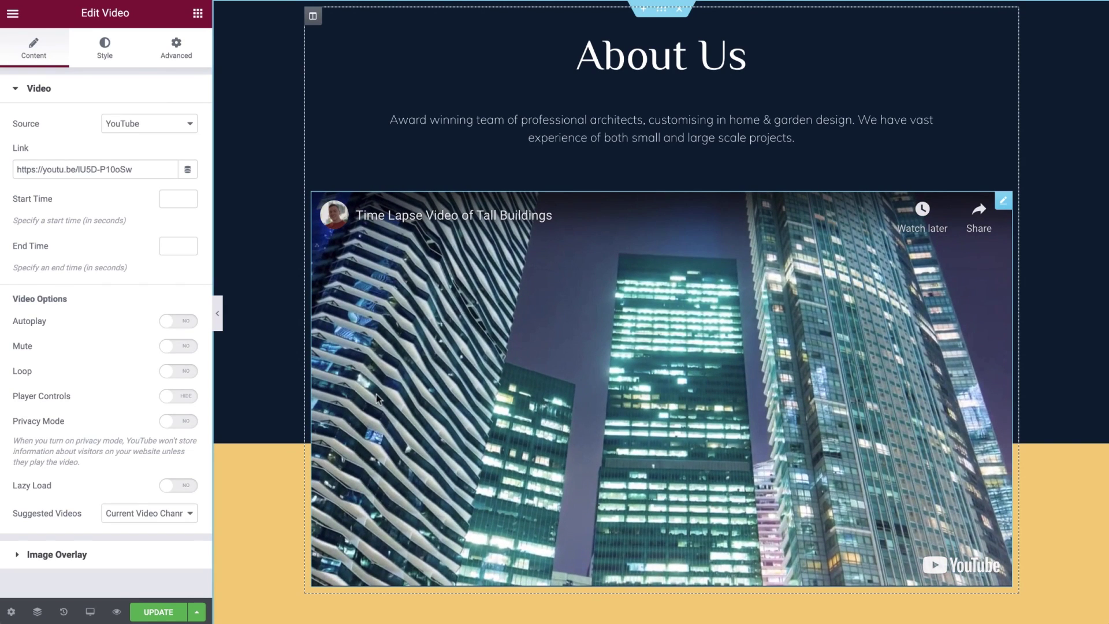
pyautogui.click(183, 398)
pyautogui.click(648, 391)
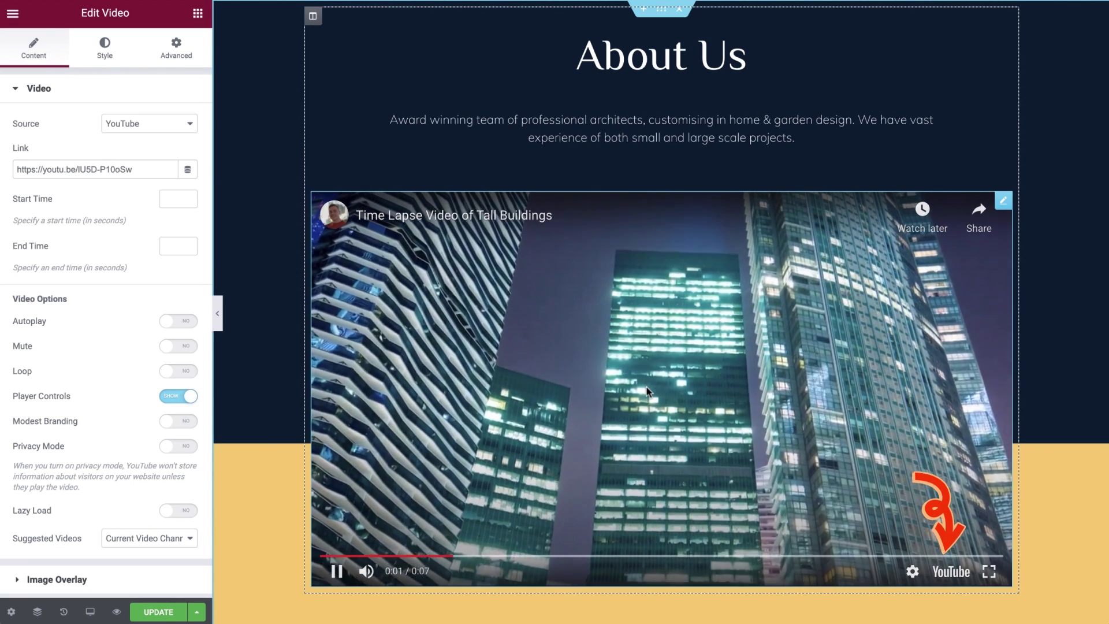
pyautogui.click(648, 392)
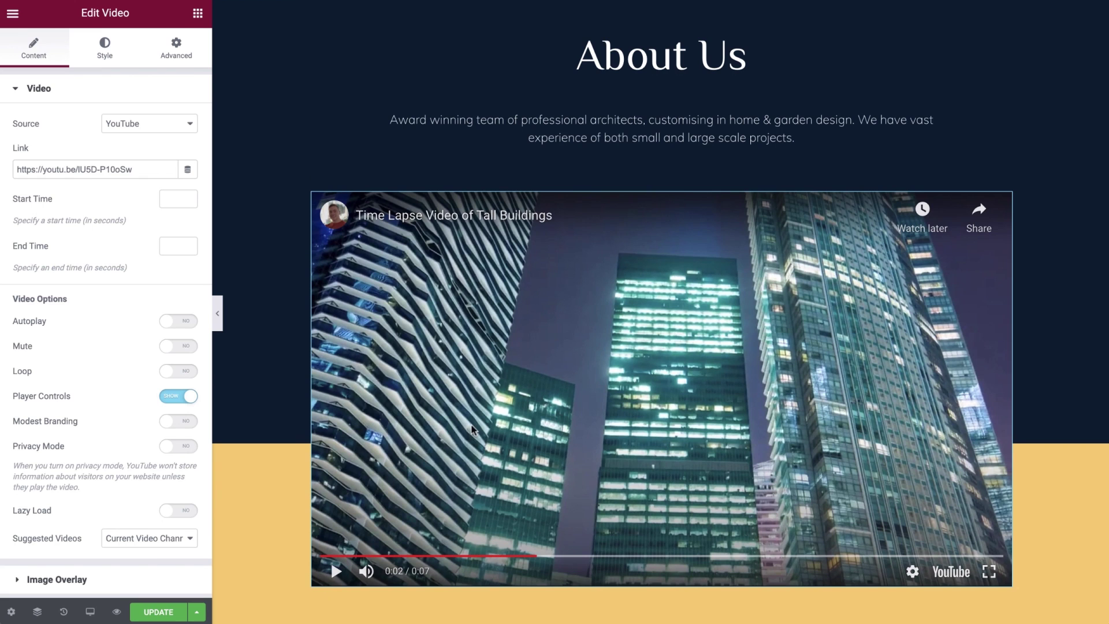
# - Enable Modest Branding, preview the result, and switch Privacy Mode on
pyautogui.click(178, 423)
pyautogui.click(650, 394)
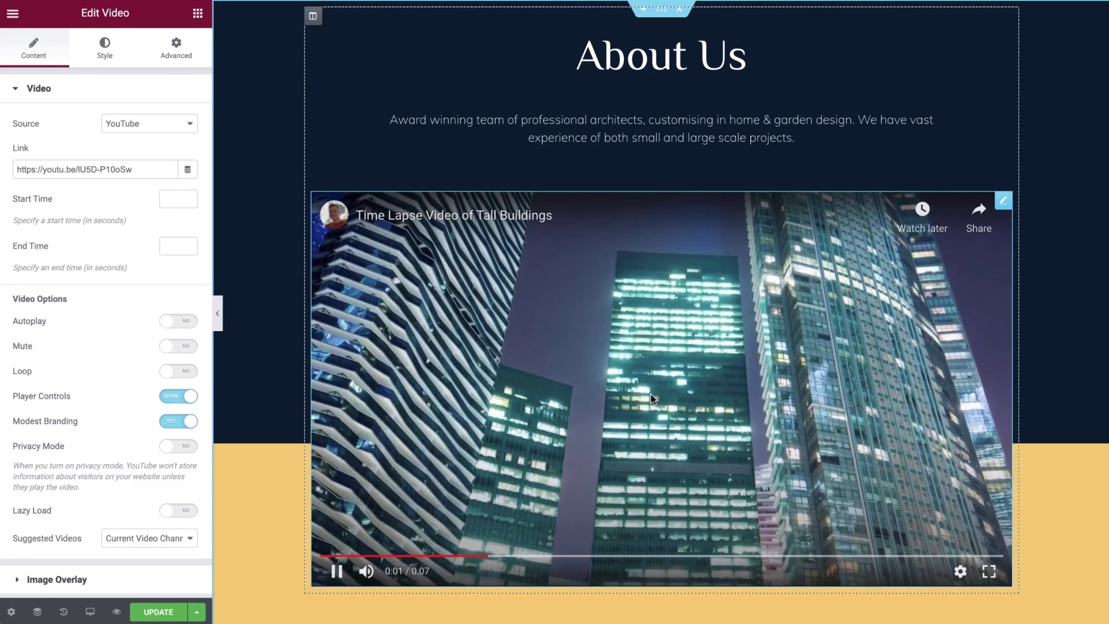
pyautogui.click(650, 397)
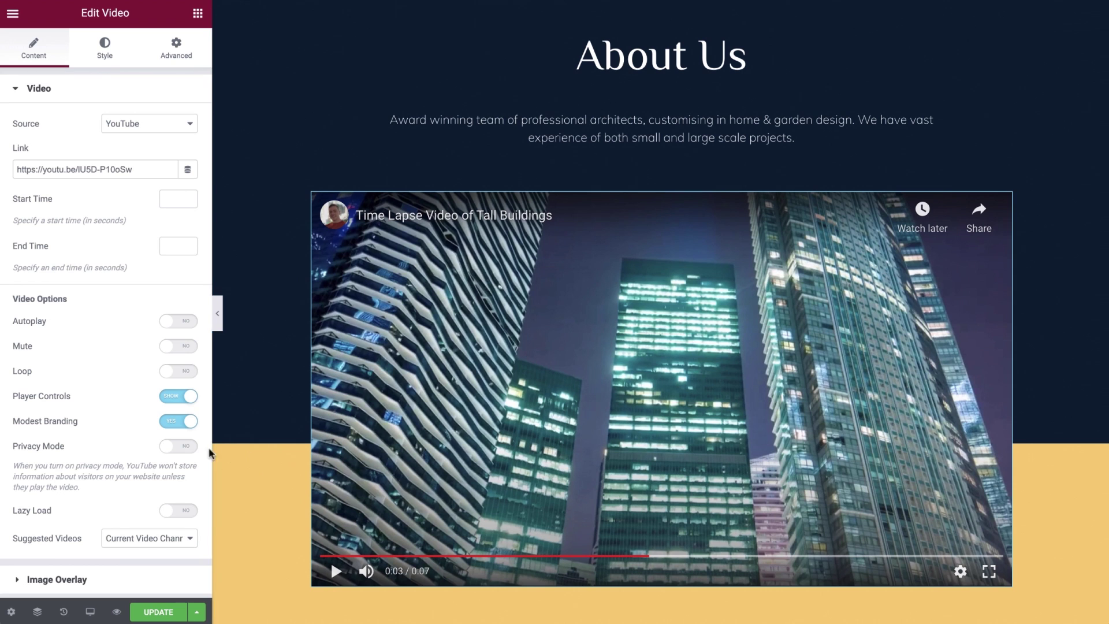
pyautogui.click(178, 446)
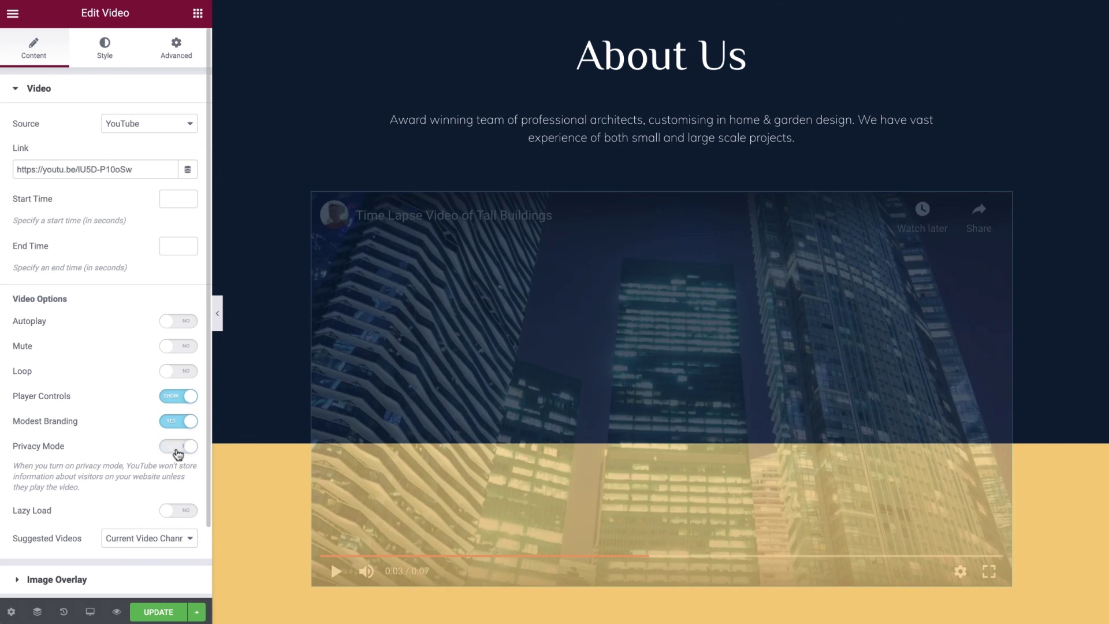
# - Turn Privacy Mode back off, enable Lazy Load, and keep Suggested Videos on Current Video Channel
pyautogui.click(178, 446)
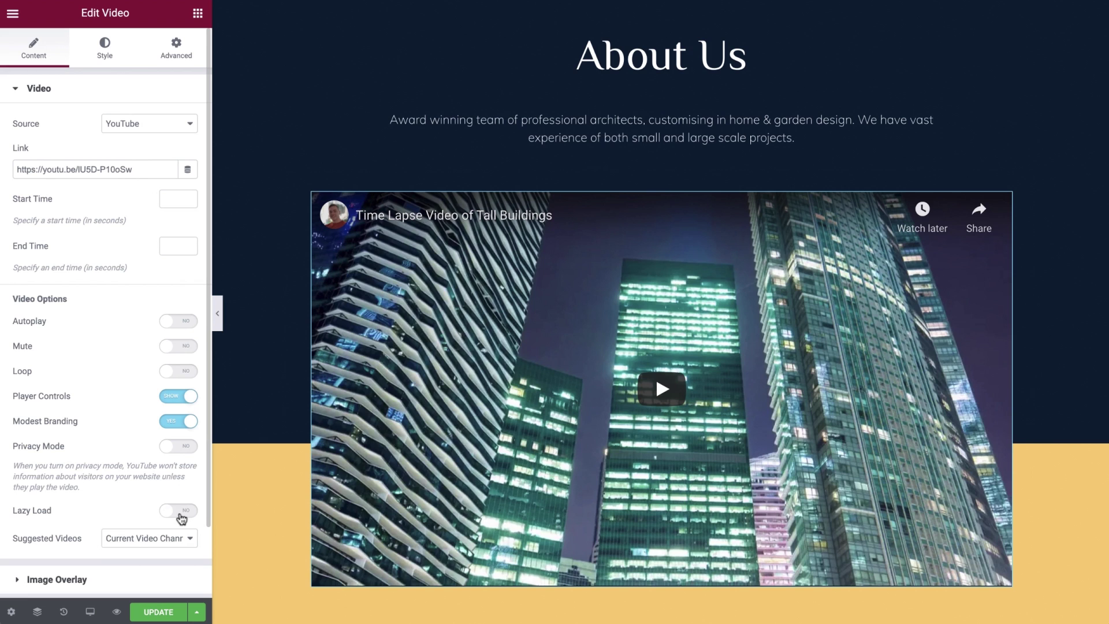
pyautogui.click(181, 517)
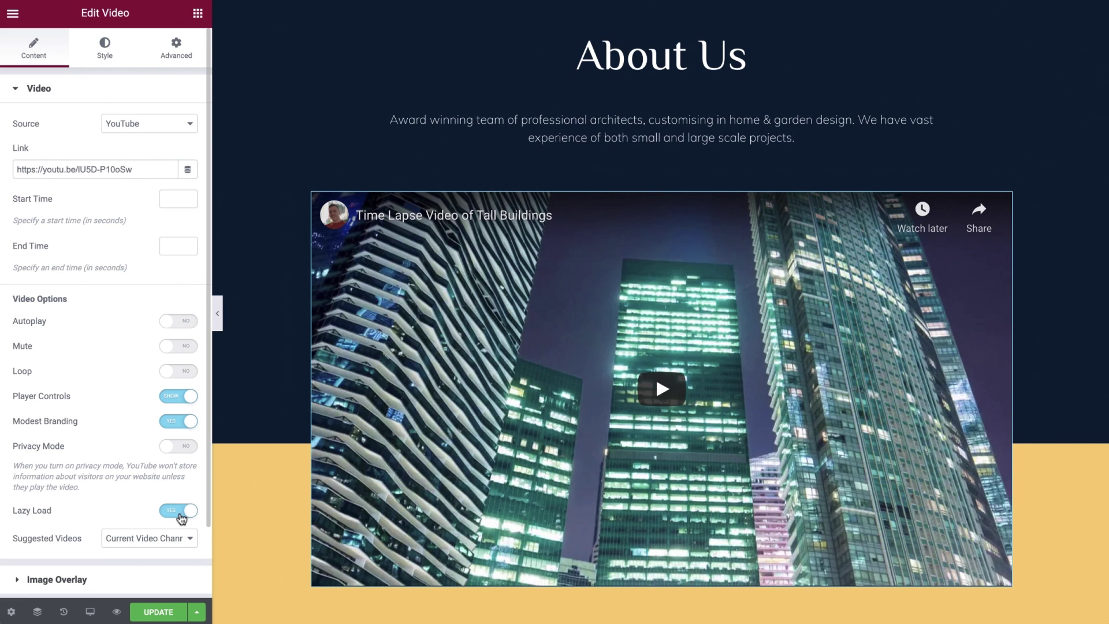
pyautogui.click(188, 547)
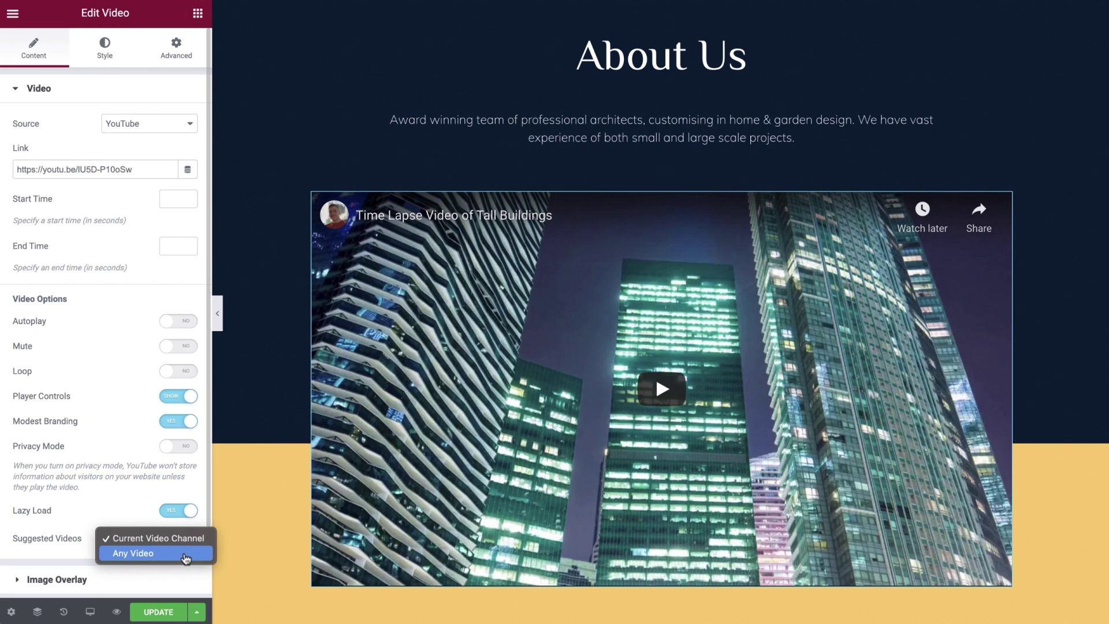
pyautogui.click(186, 540)
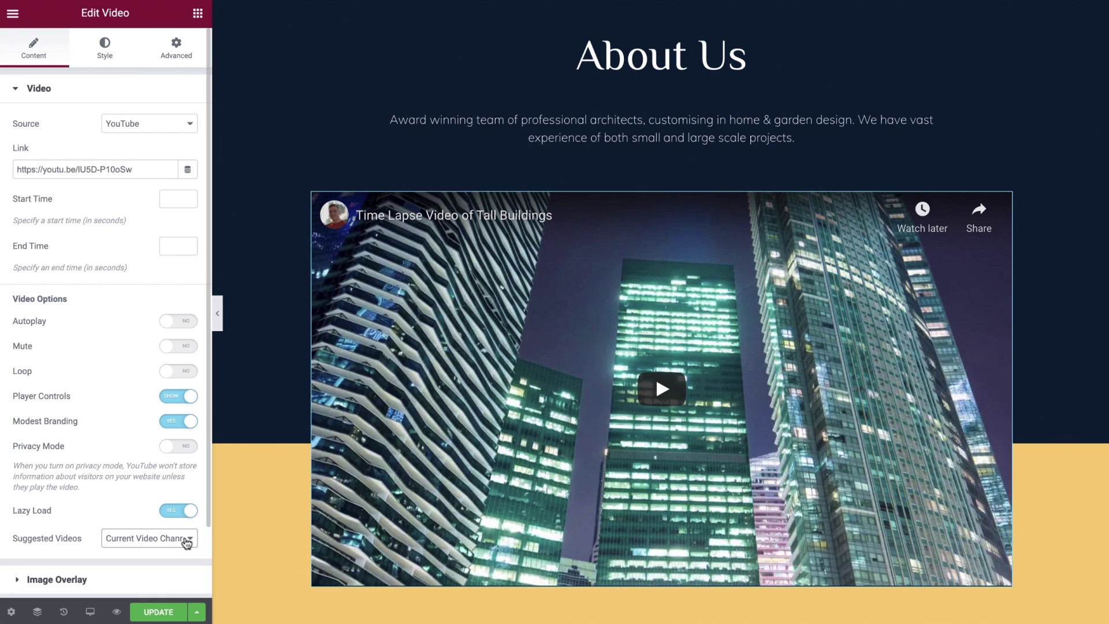
# - Show an image overlay using screenshot-video.jpg from the Media Library, sized Large - 1024 x 1024
pyautogui.click(107, 577)
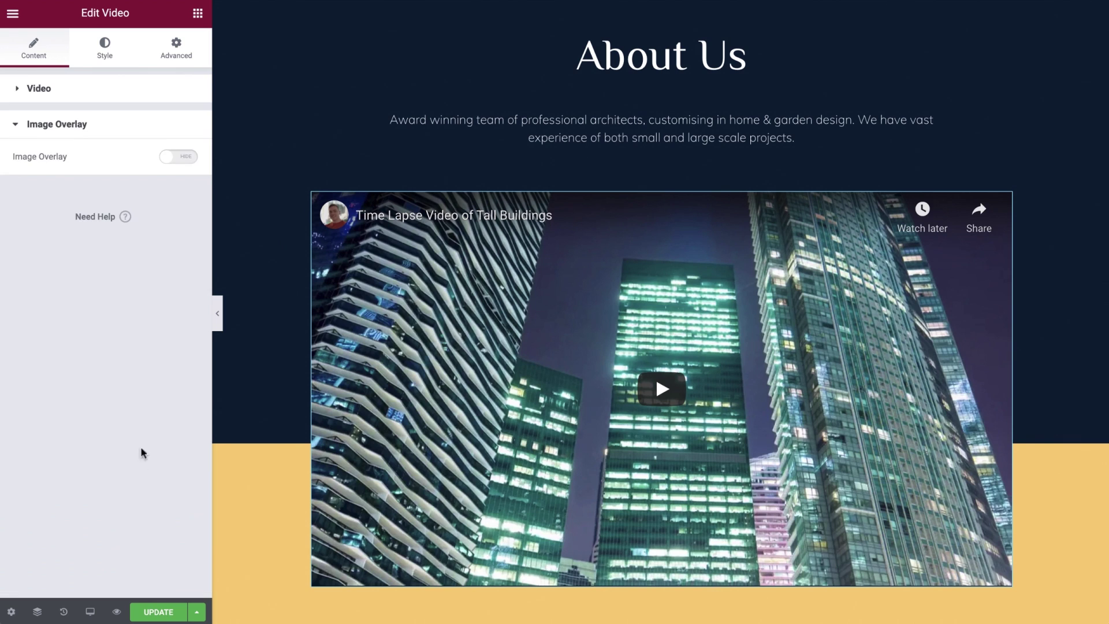
pyautogui.click(179, 159)
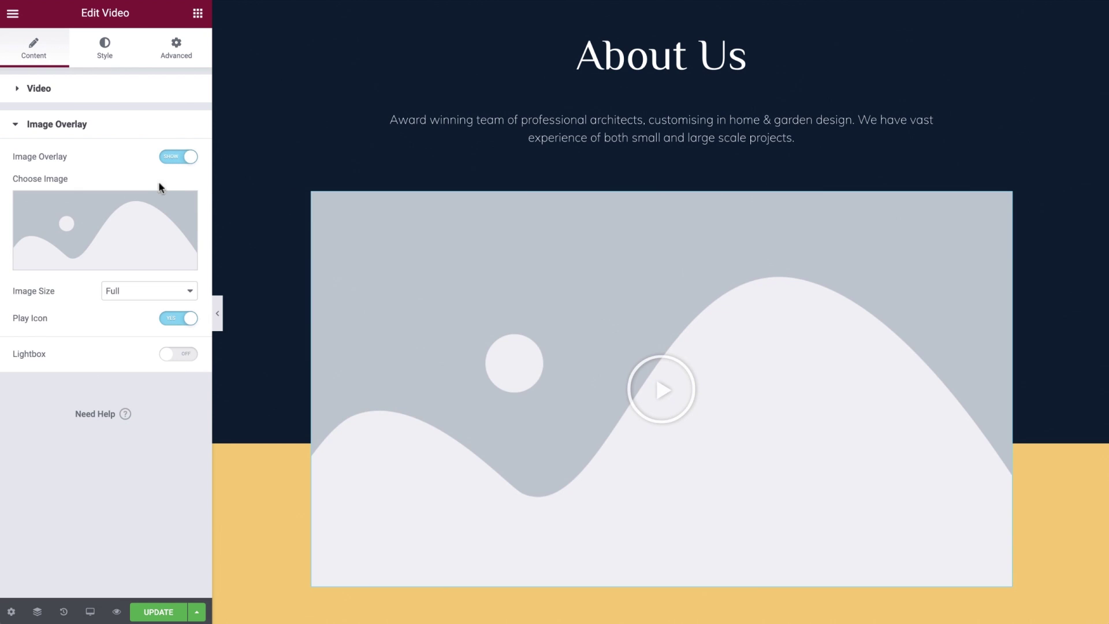
pyautogui.click(142, 218)
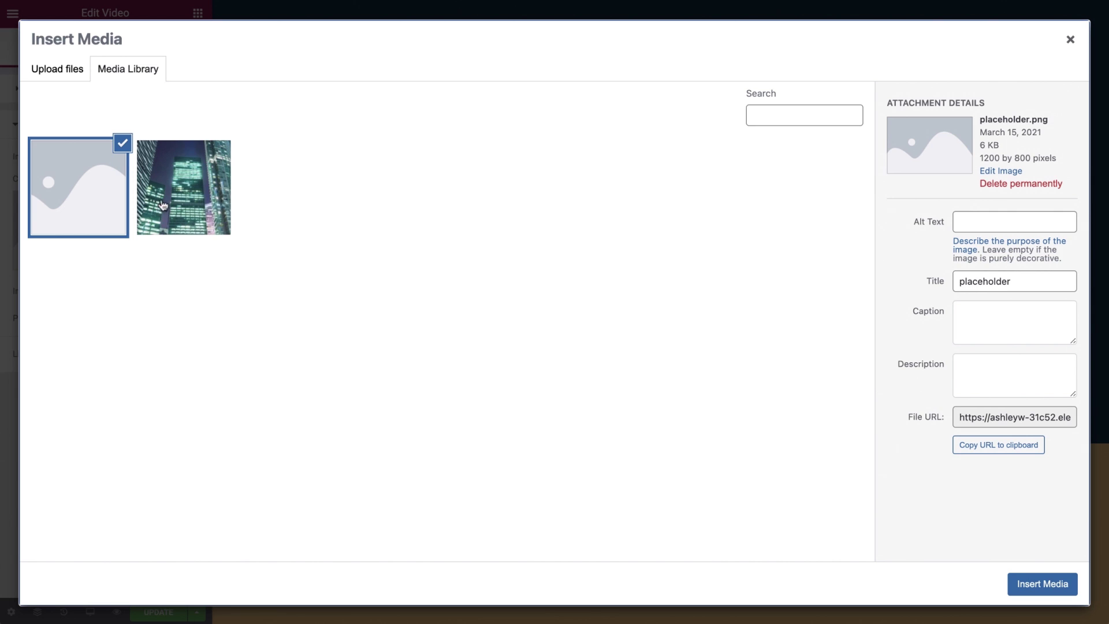
pyautogui.click(164, 204)
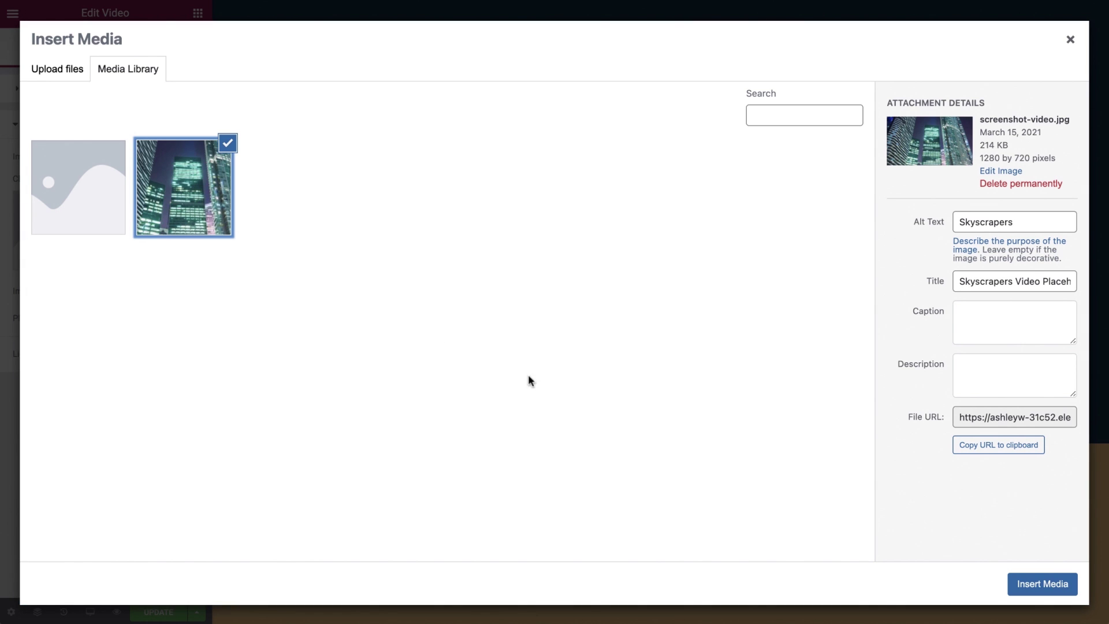
pyautogui.click(1020, 575)
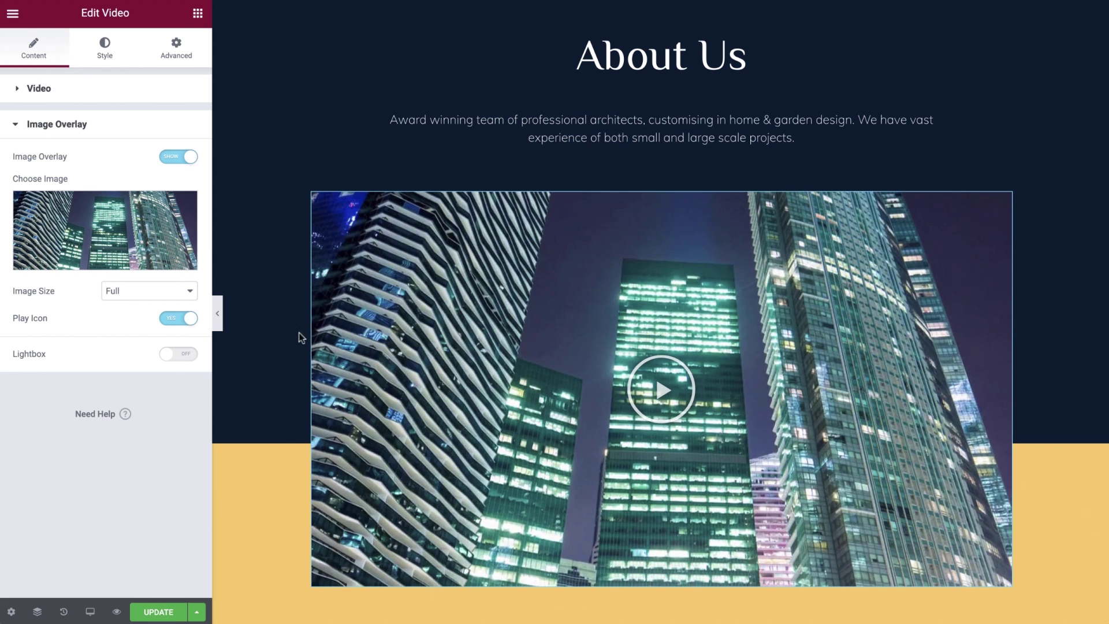
pyautogui.click(189, 297)
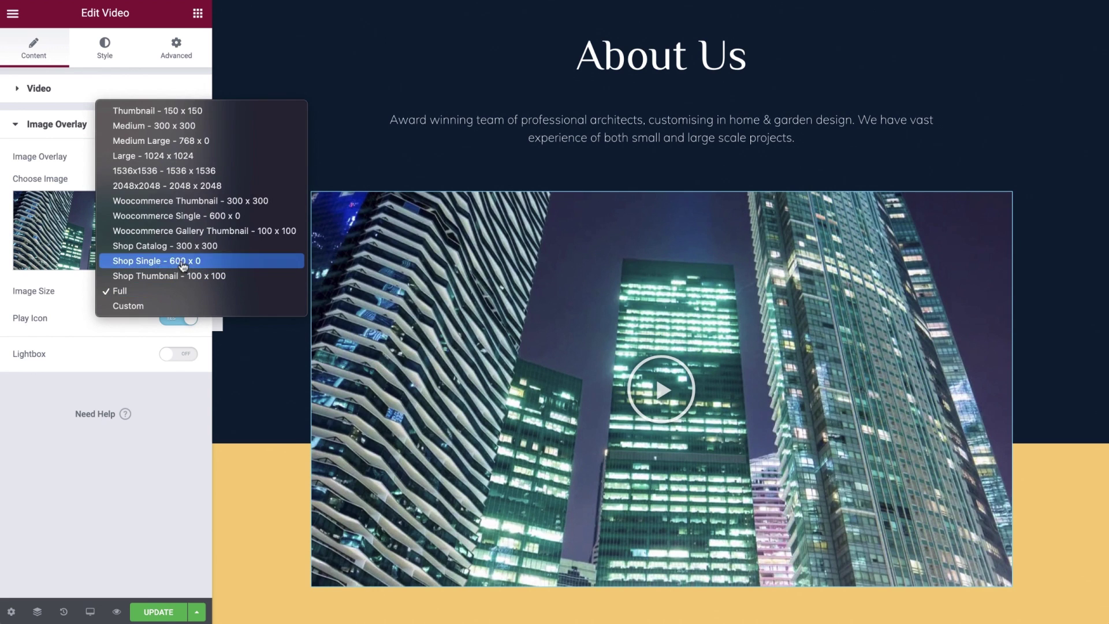
pyautogui.click(160, 156)
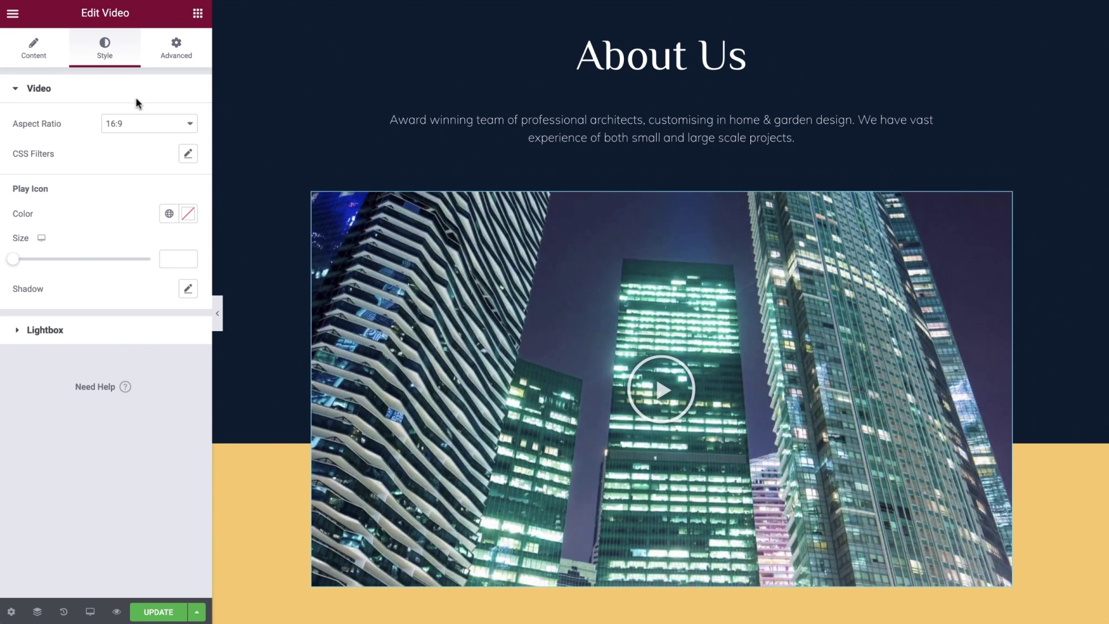
# - Keep the 16:9 aspect ratio and reset the CSS filters back to default
pyautogui.click(187, 127)
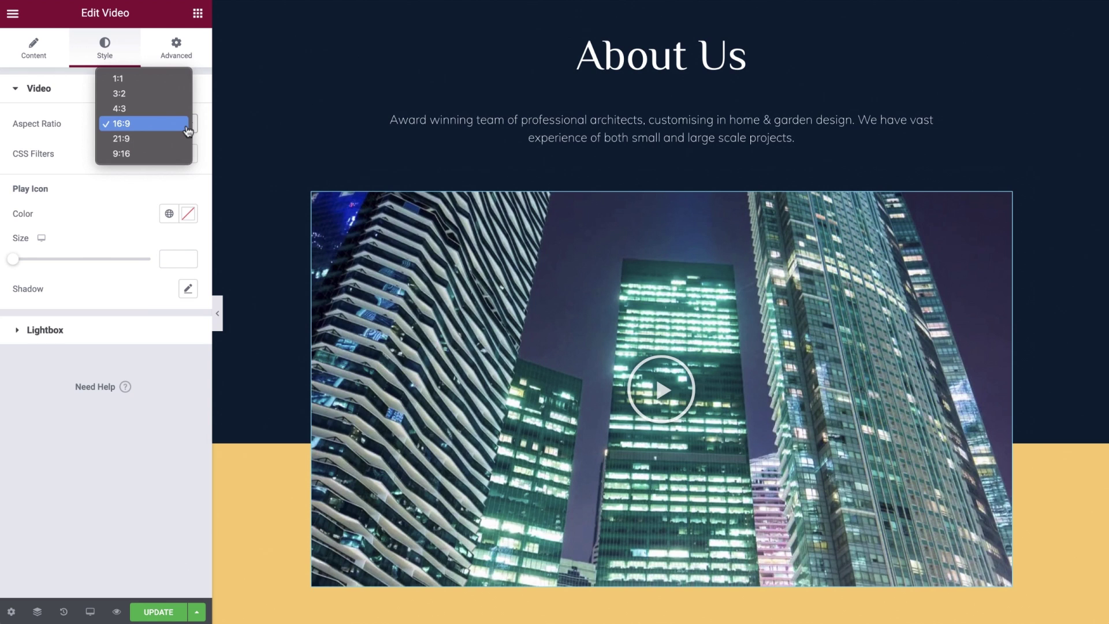
pyautogui.click(187, 131)
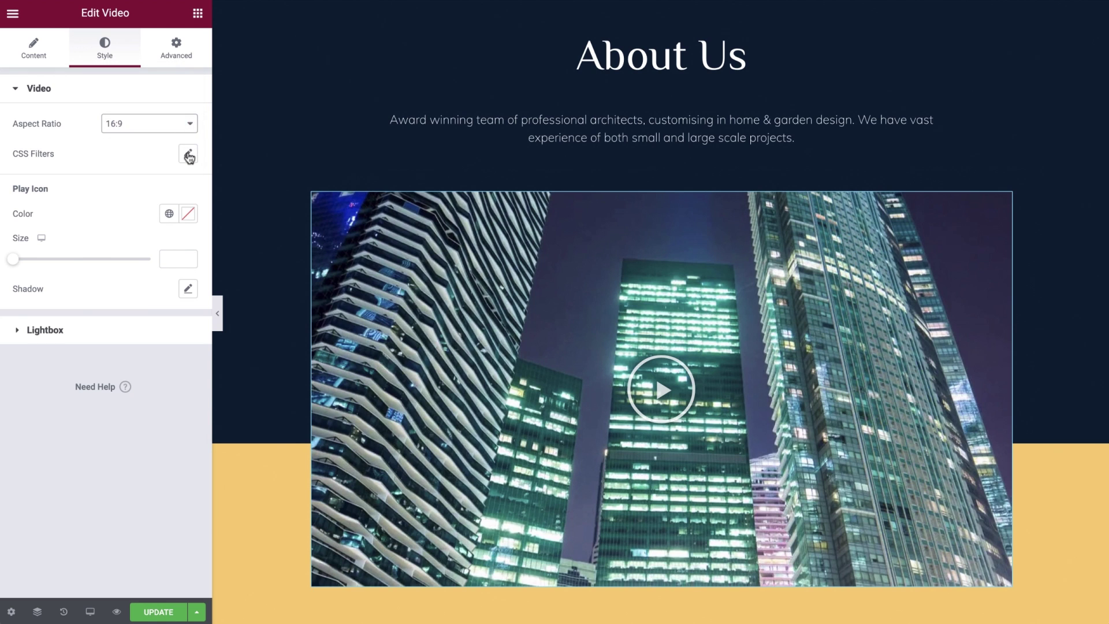
pyautogui.click(188, 154)
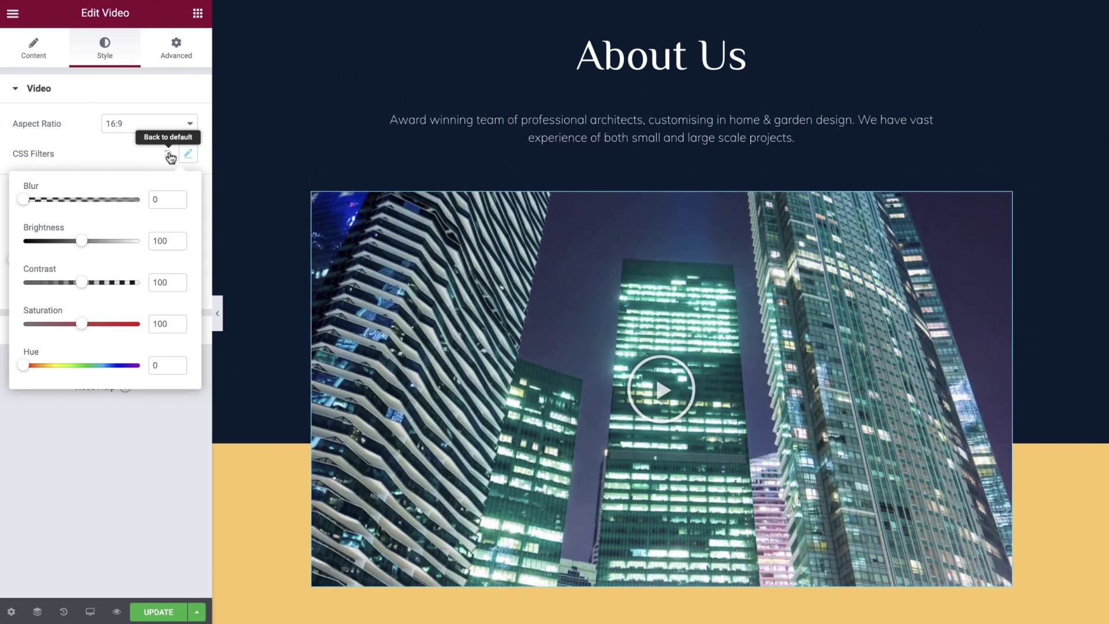
pyautogui.click(170, 155)
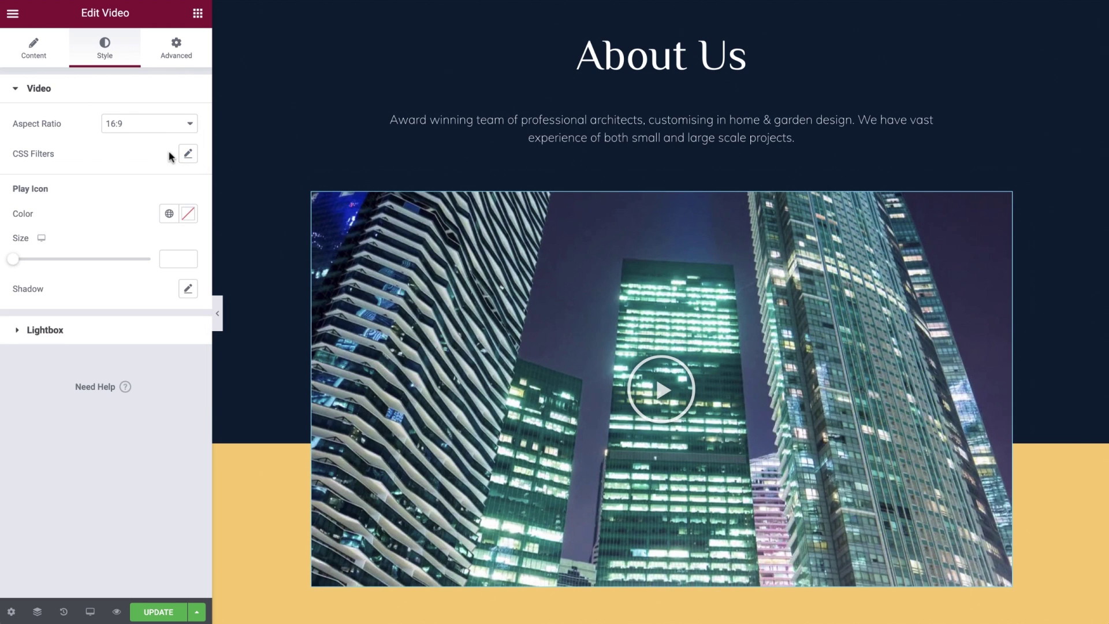
# - Make the play icon the White global colour and set its desktop size to 150
pyautogui.click(169, 214)
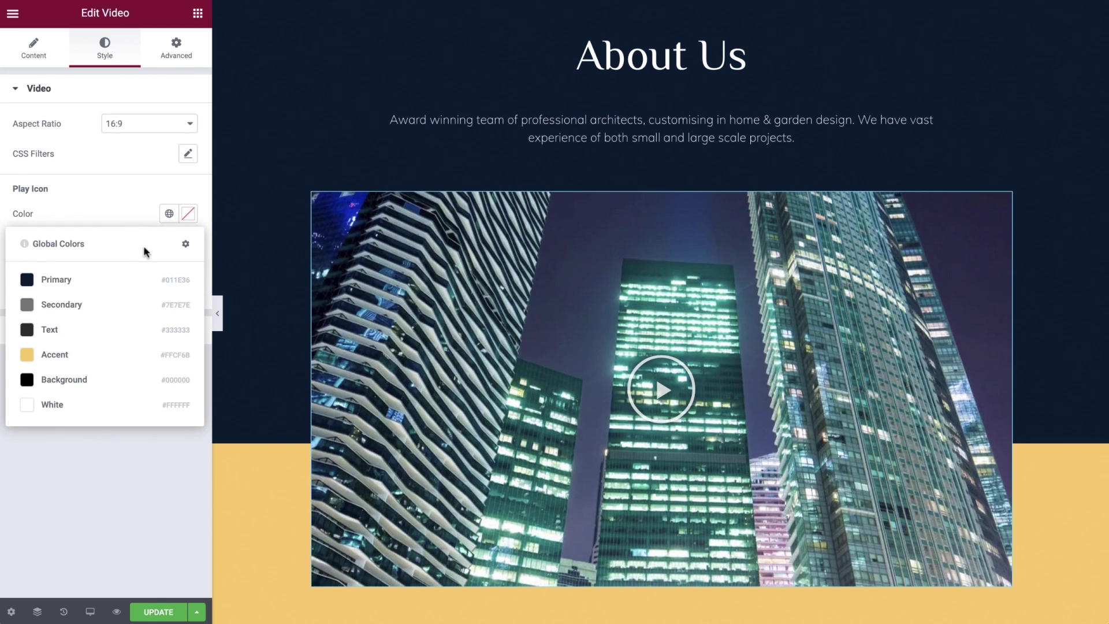
pyautogui.click(98, 404)
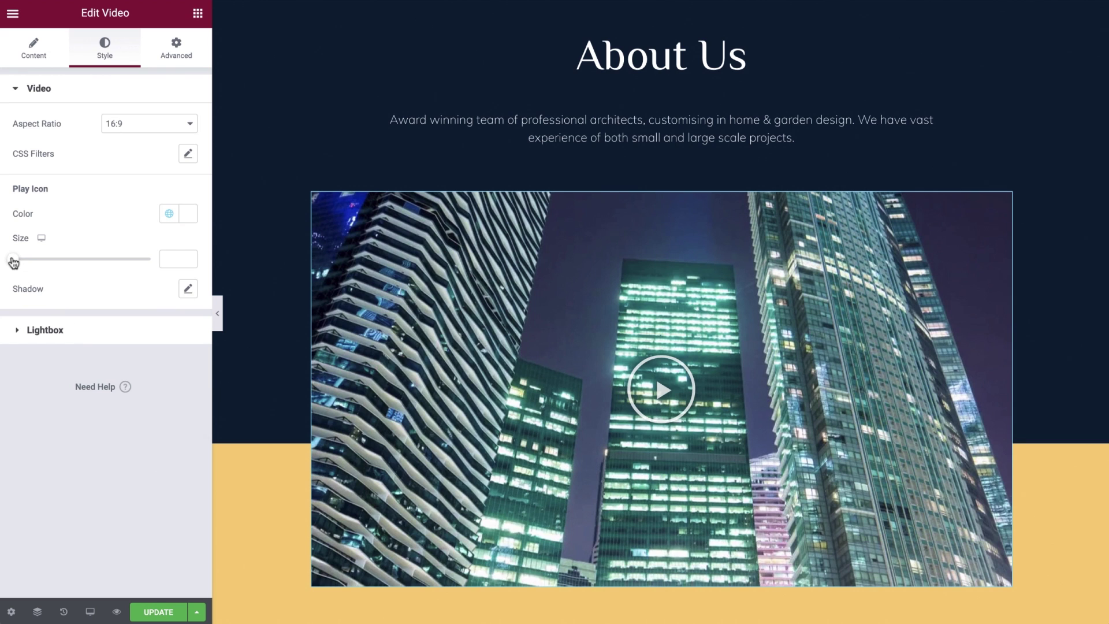
pyautogui.moveTo(13, 262); pyautogui.dragTo(77, 259)
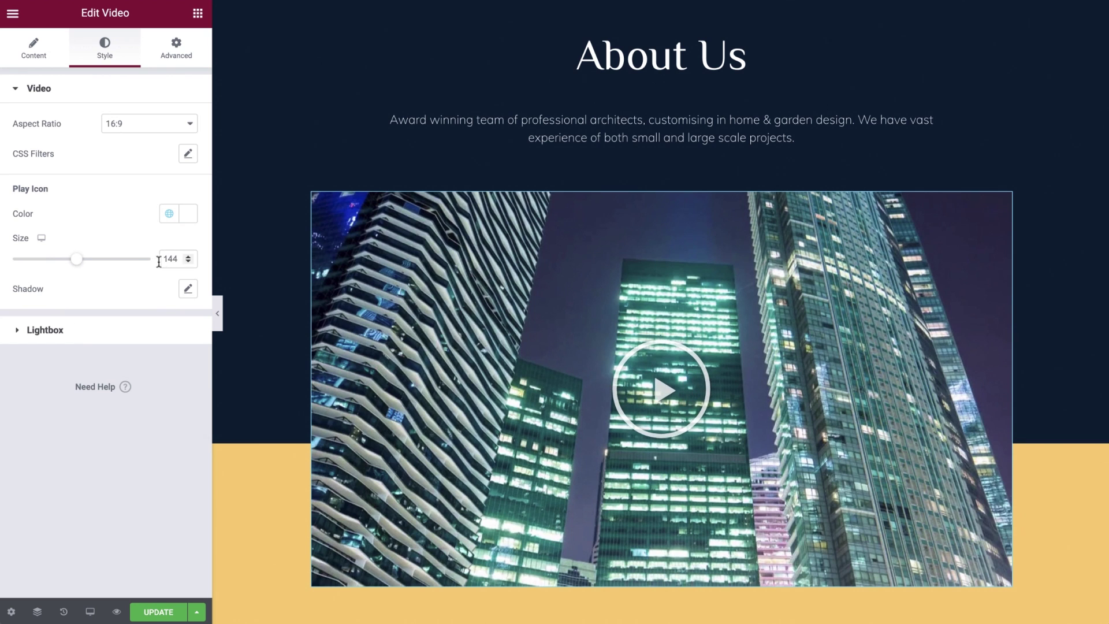
pyautogui.doubleClick(178, 260)
pyautogui.write('150')
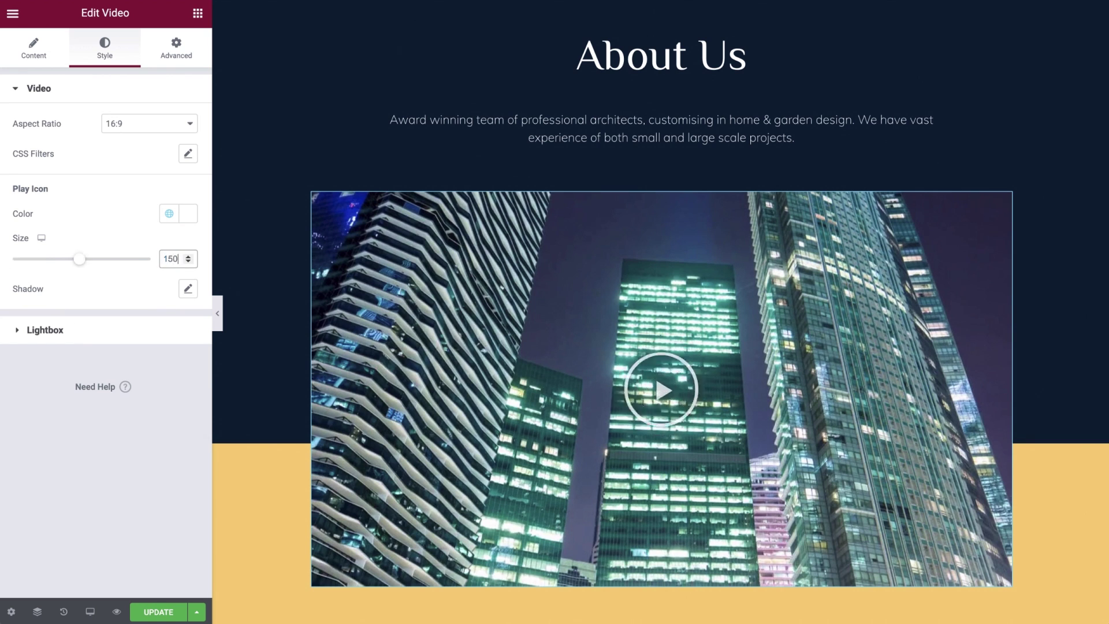
# - Size the play icon 125 on tablet and 100 on mobile, and reset its shadow to default
pyautogui.click(41, 257)
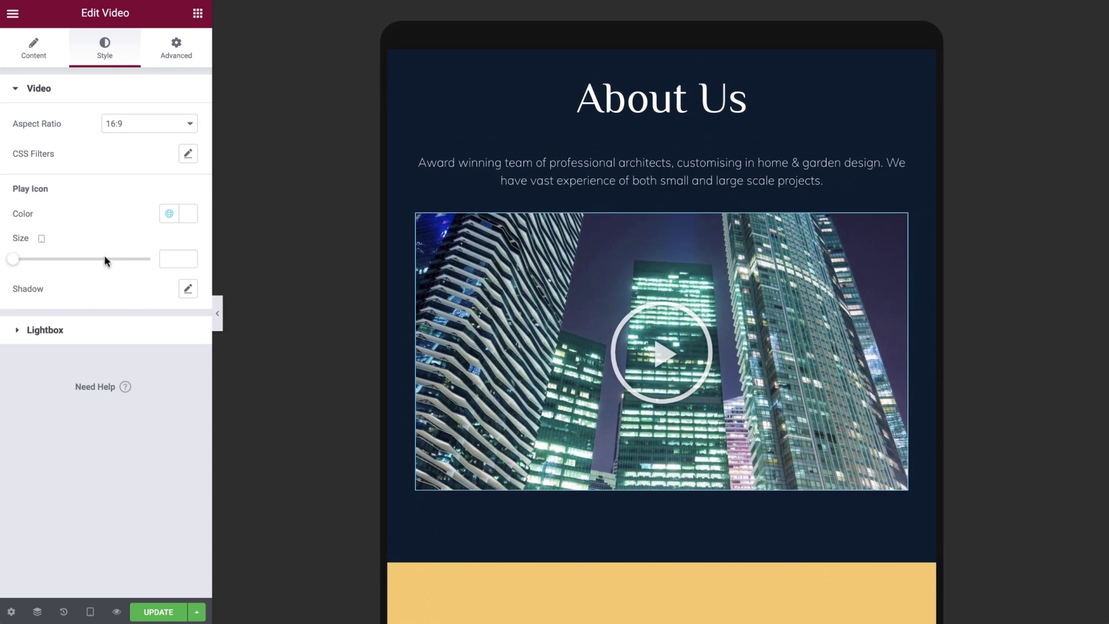
pyautogui.click(176, 259)
pyautogui.write('125')
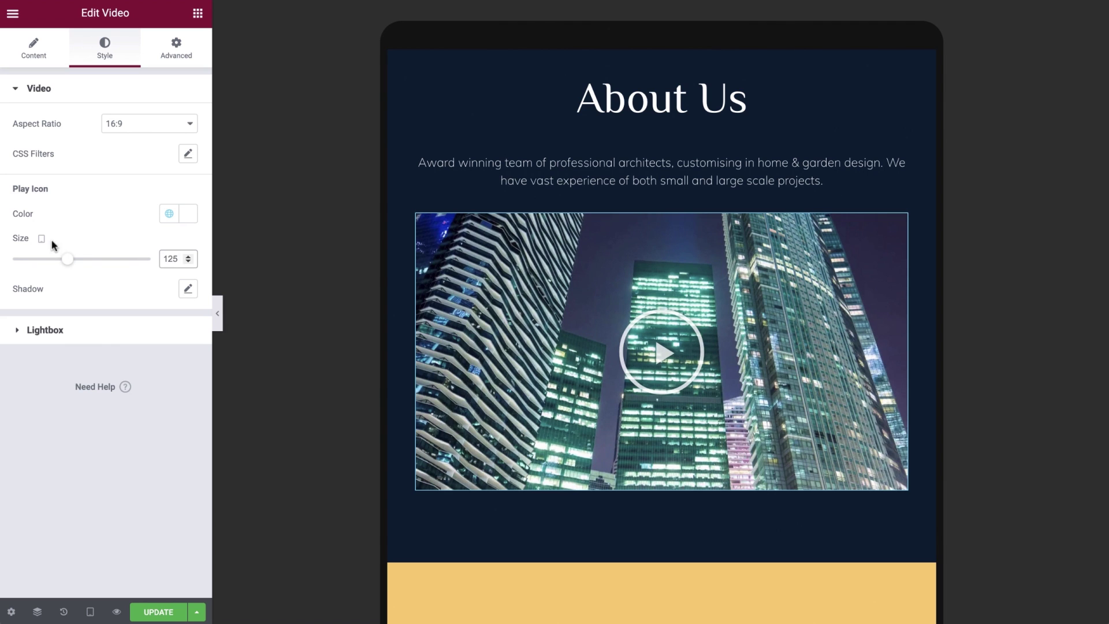
pyautogui.click(41, 248)
pyautogui.click(176, 259)
pyautogui.write('100')
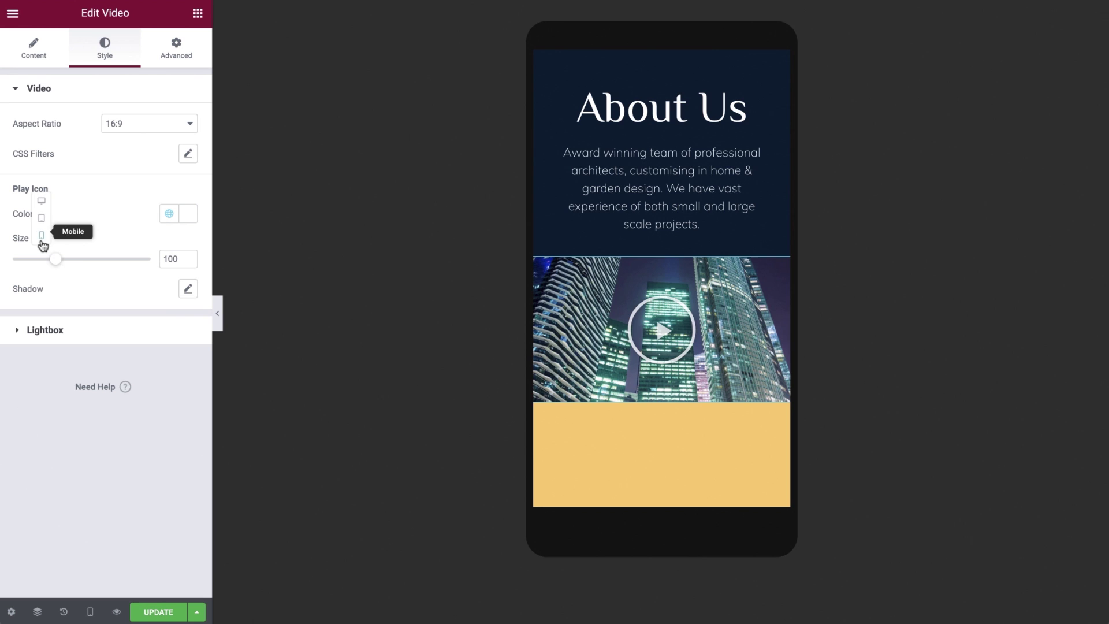
pyautogui.click(41, 207)
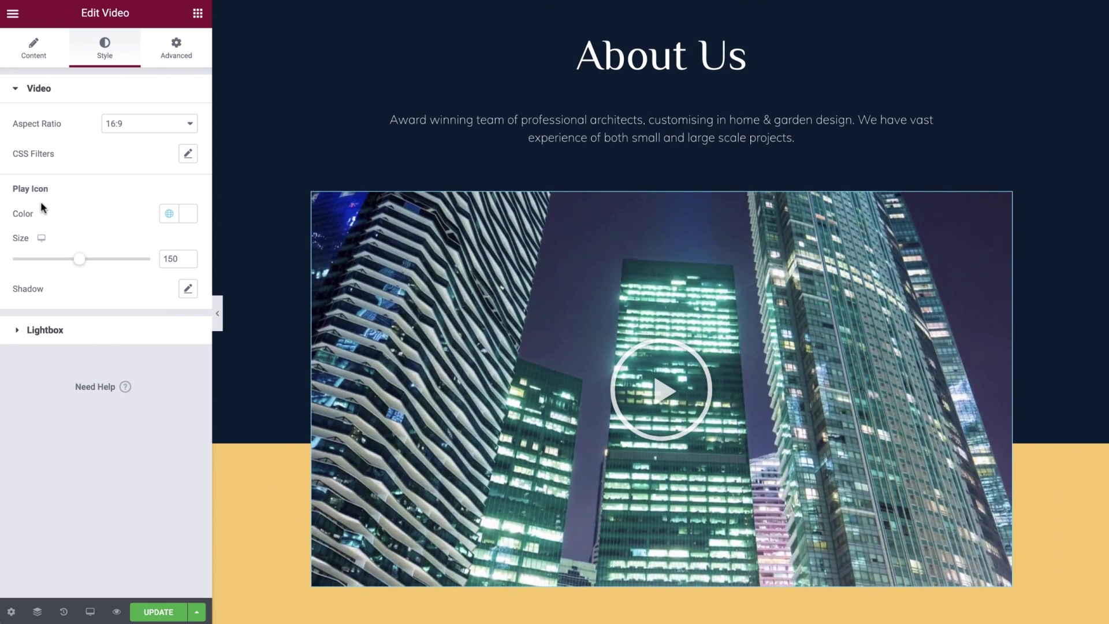
pyautogui.click(188, 290)
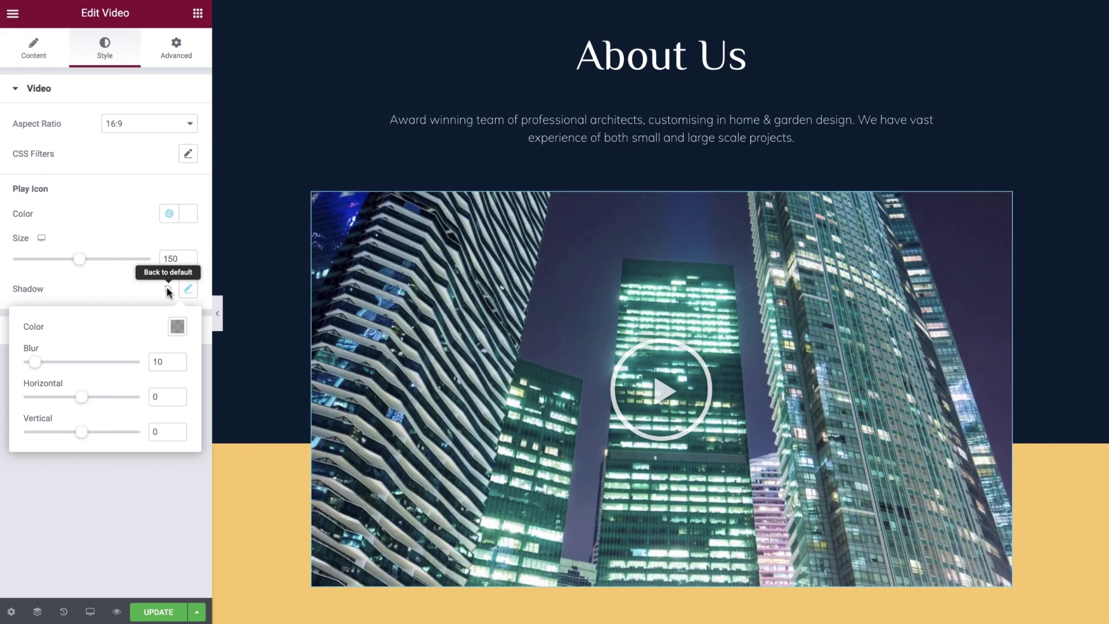
pyautogui.click(167, 289)
# - Preview the lightbox and set its background to Background, UI to Accent and UI hover to White
pyautogui.click(113, 331)
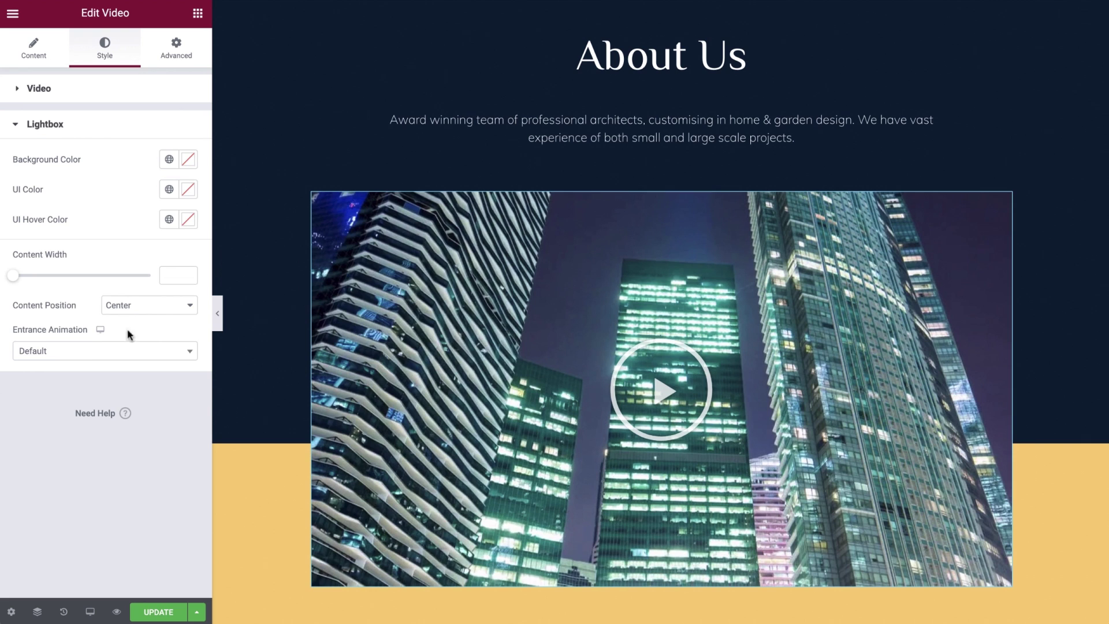
pyautogui.click(401, 345)
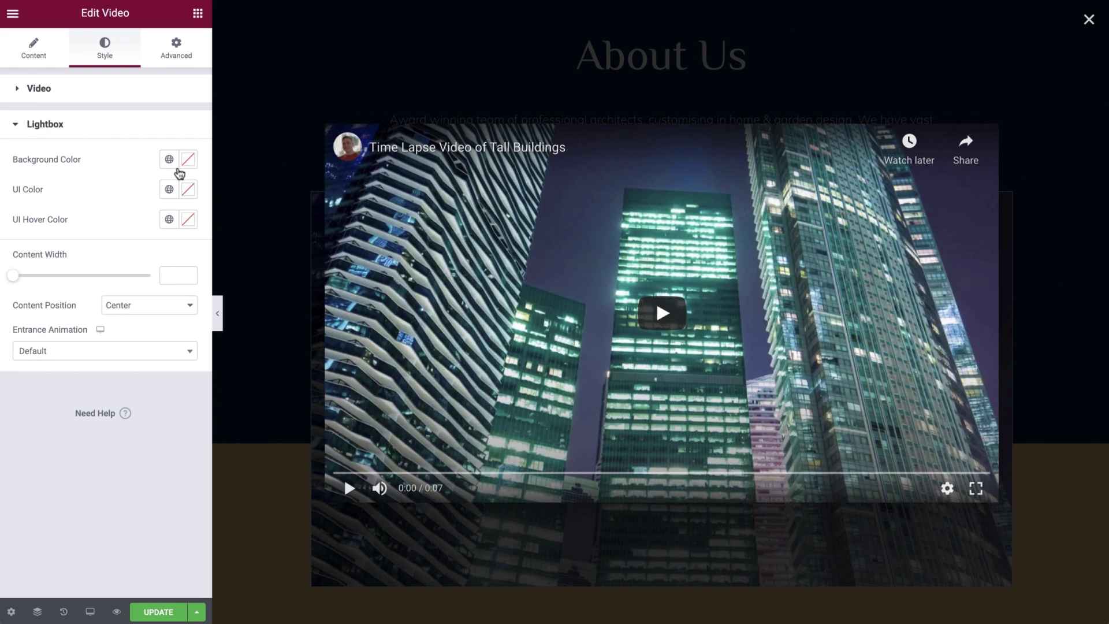
pyautogui.click(169, 160)
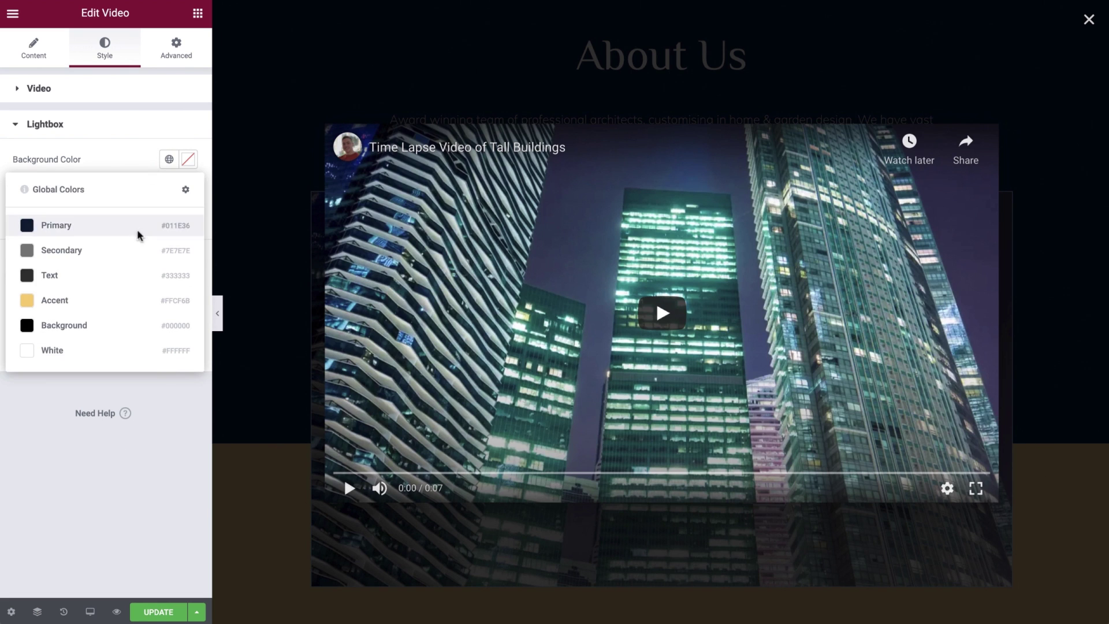
pyautogui.click(119, 325)
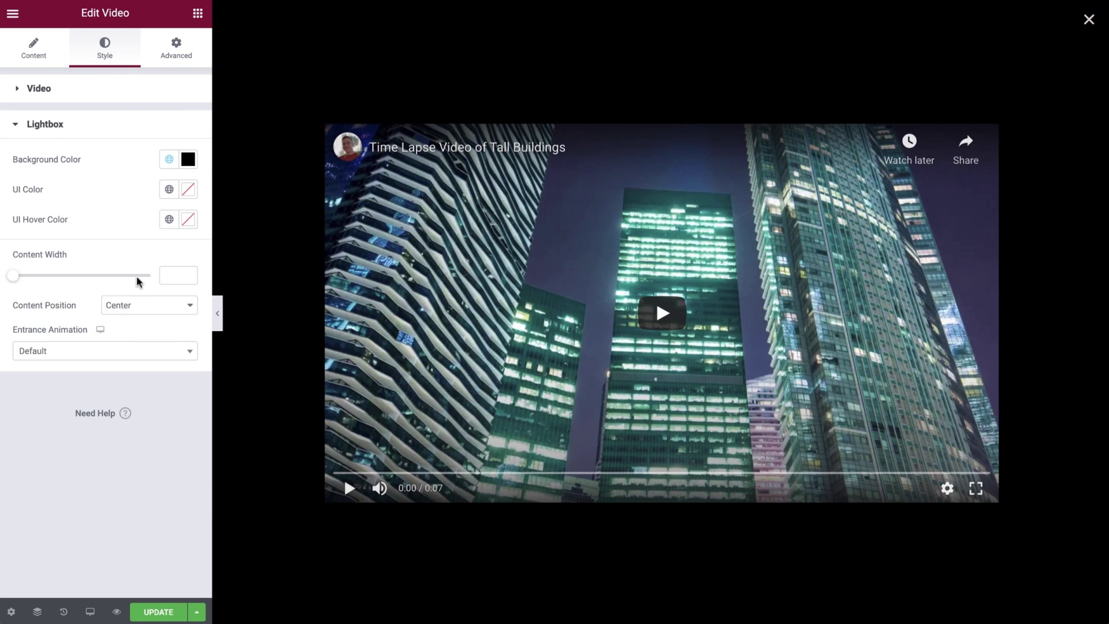
pyautogui.click(169, 191)
pyautogui.click(127, 329)
pyautogui.click(168, 219)
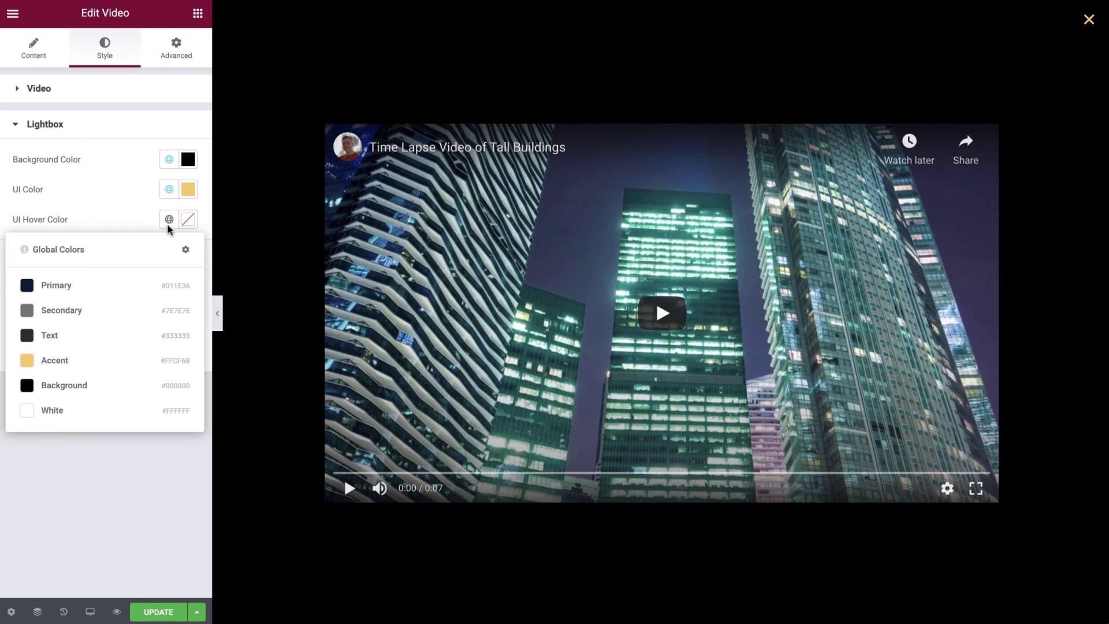
pyautogui.click(125, 410)
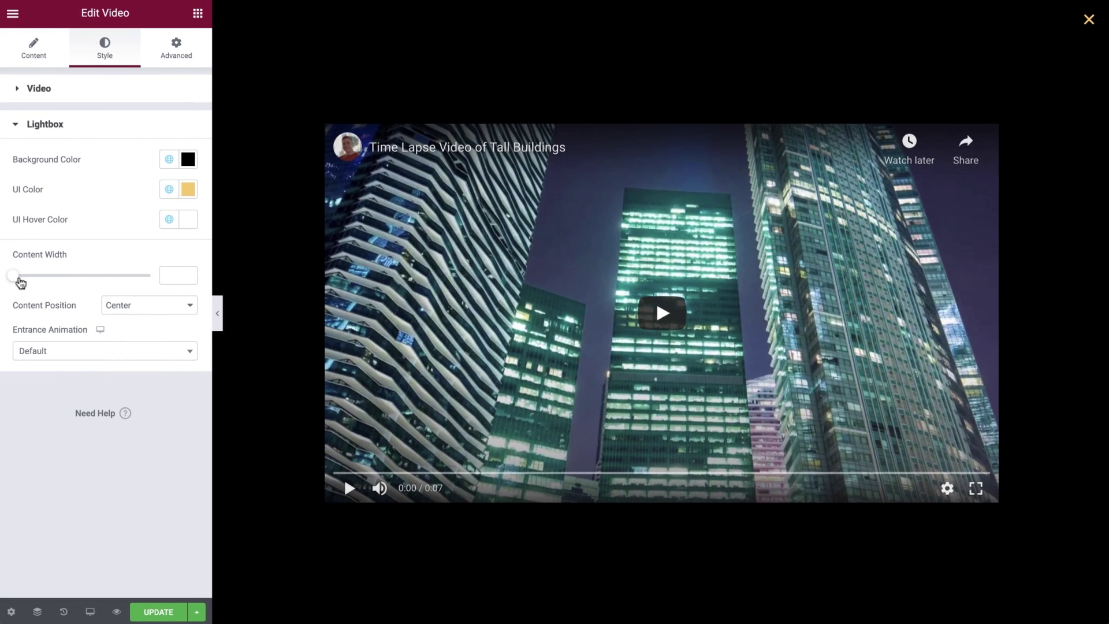
# - Set the lightbox content width to 80 and keep its content position at Center
pyautogui.moveTo(20, 282); pyautogui.dragTo(91, 277)
pyautogui.doubleClick(167, 276)
pyautogui.write('80')
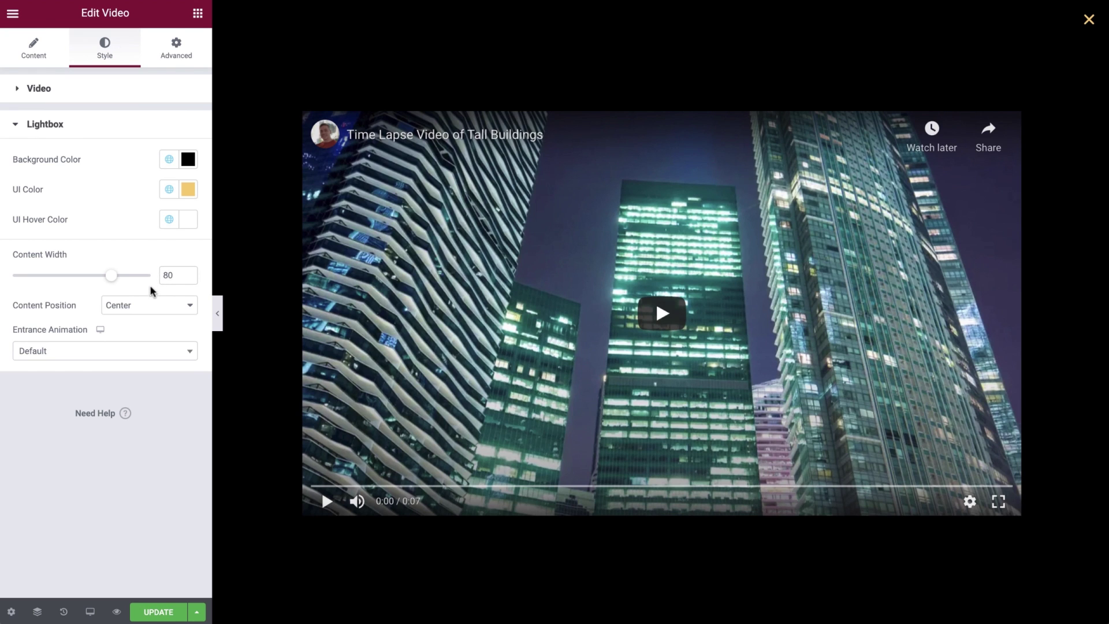
pyautogui.click(189, 308)
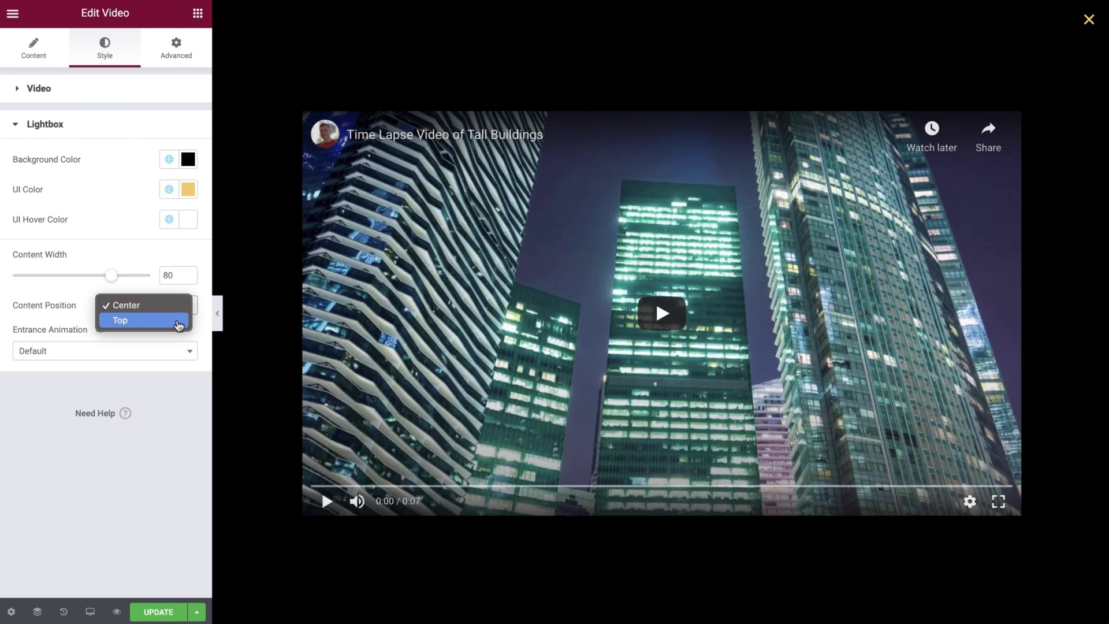
pyautogui.click(176, 320)
pyautogui.click(191, 311)
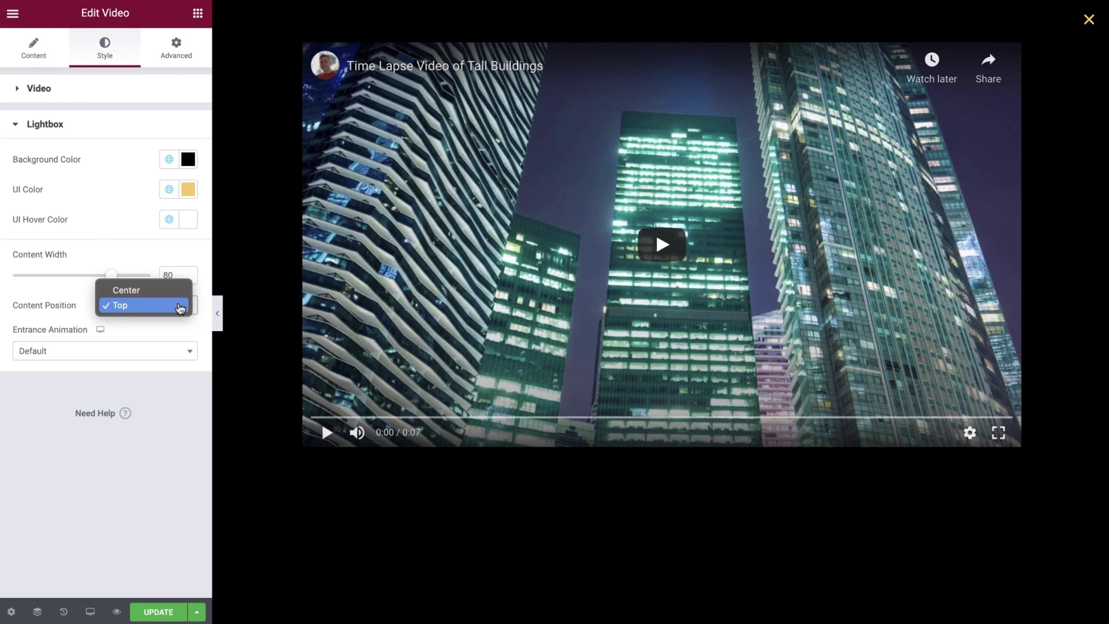
pyautogui.click(175, 291)
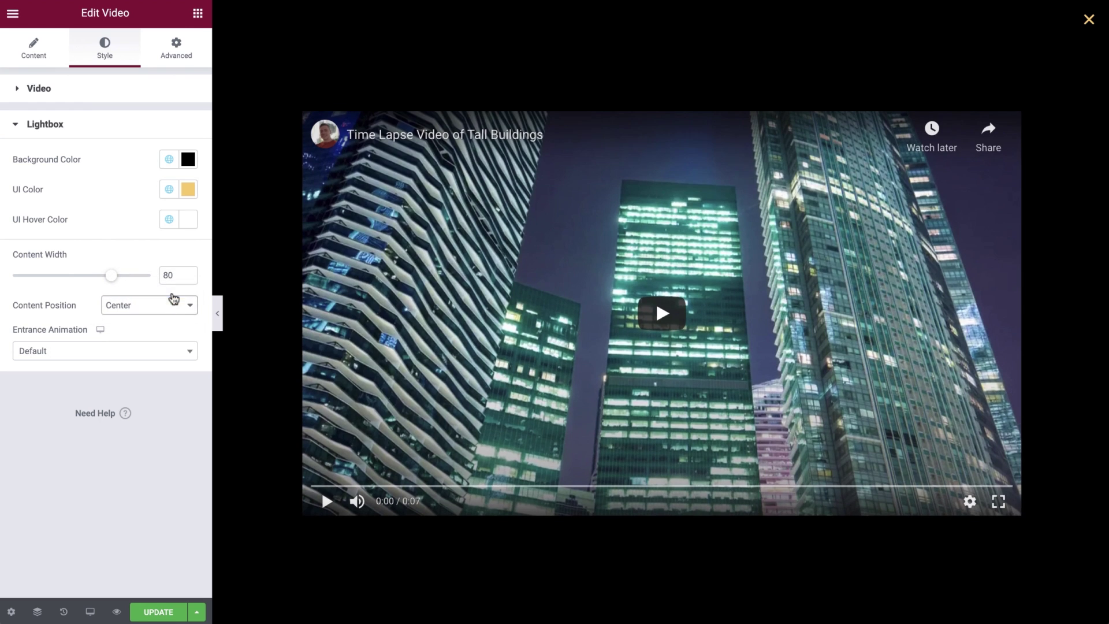
# - Give the lightbox a Fade In entrance animation and close the lightbox preview
pyautogui.click(186, 356)
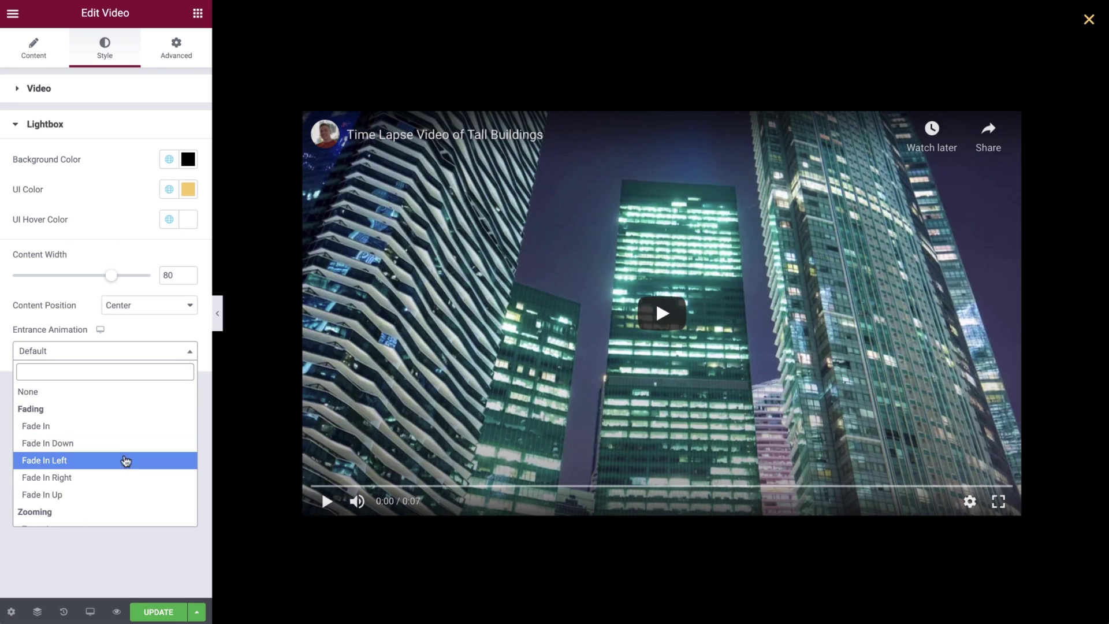
pyautogui.click(124, 428)
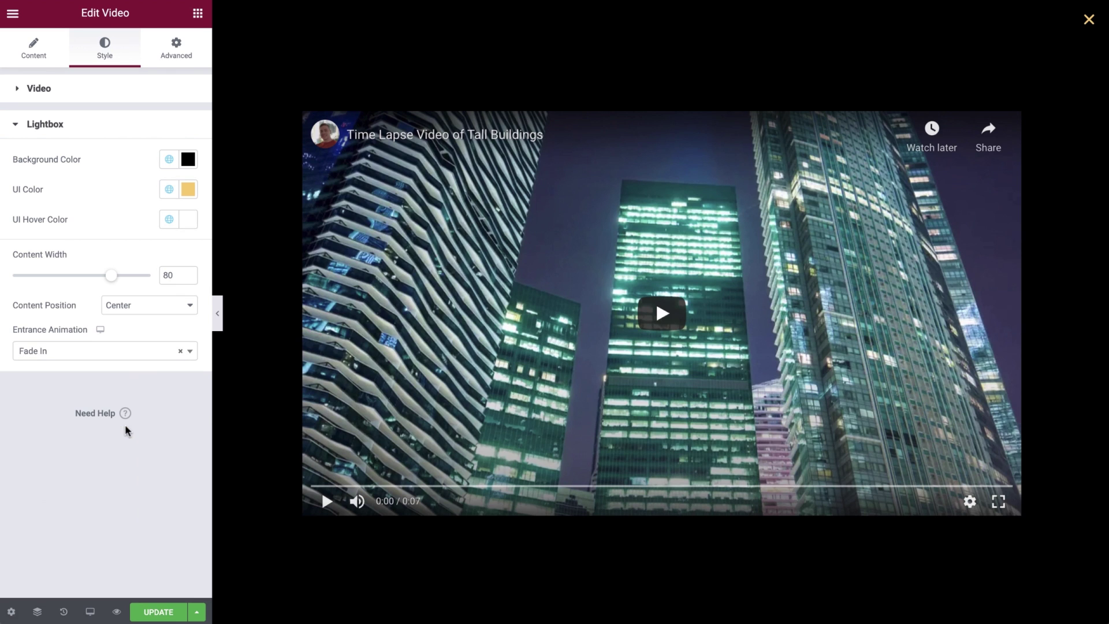
pyautogui.click(226, 421)
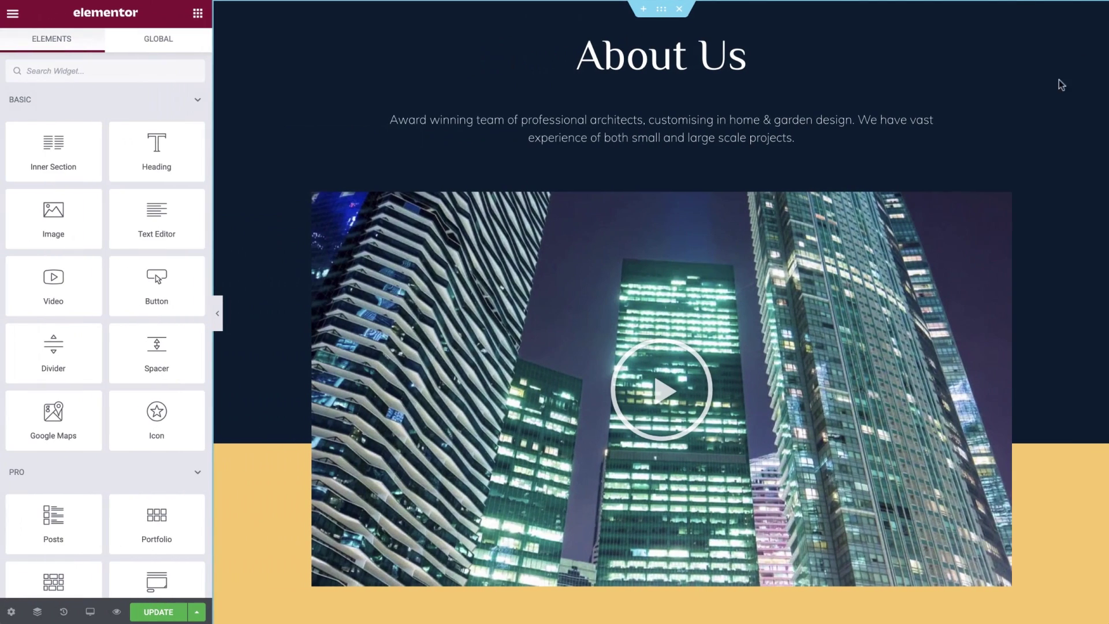
# - Delete the old video widget and drop a new Video widget with Vimeo source into About Us
pyautogui.rightClick(1003, 201)
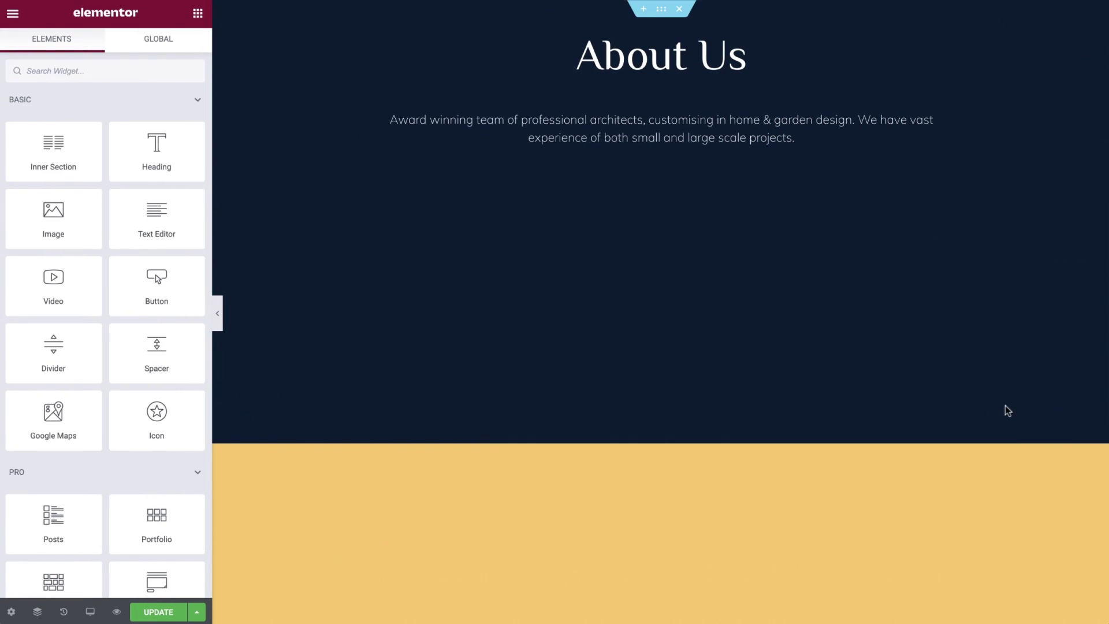
pyautogui.click(1005, 407)
pyautogui.click(86, 71)
pyautogui.write('video')
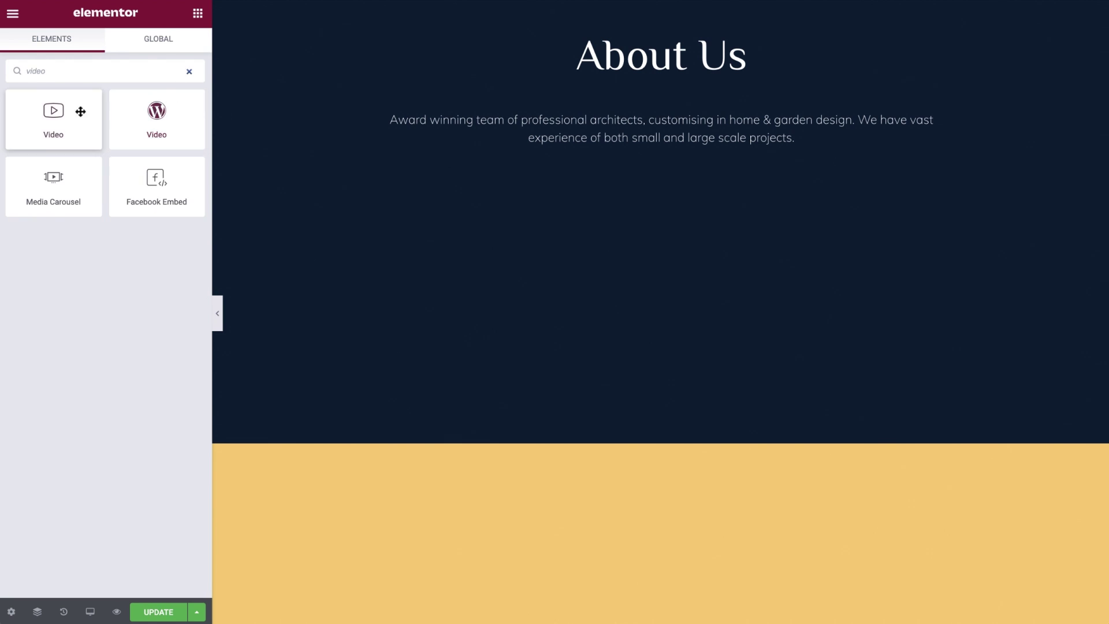
pyautogui.moveTo(81, 109); pyautogui.dragTo(515, 170)
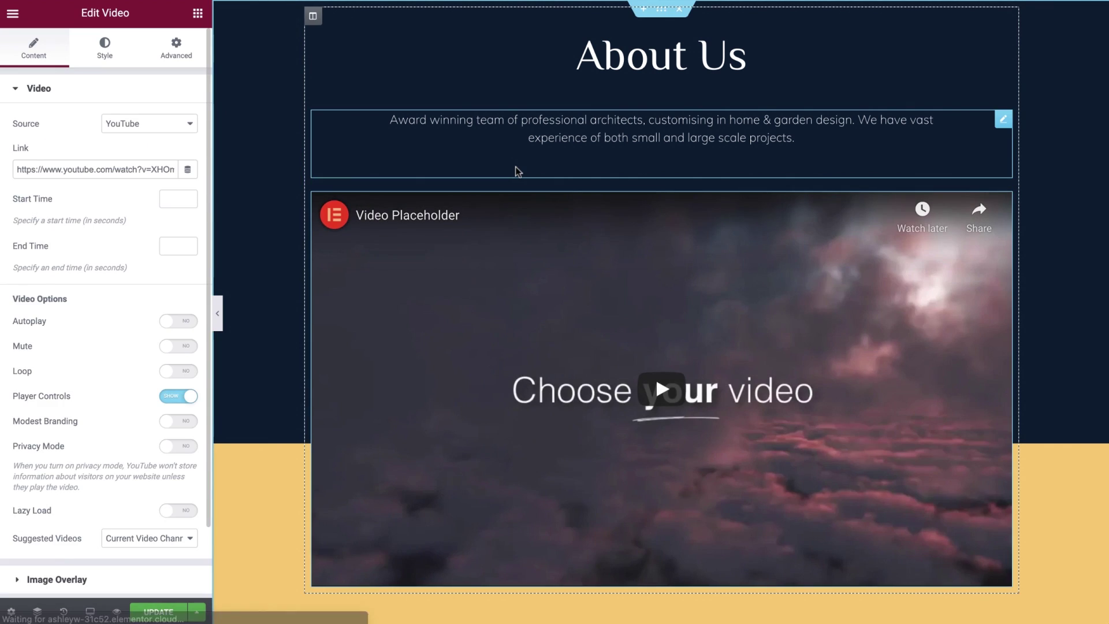
pyautogui.click(191, 127)
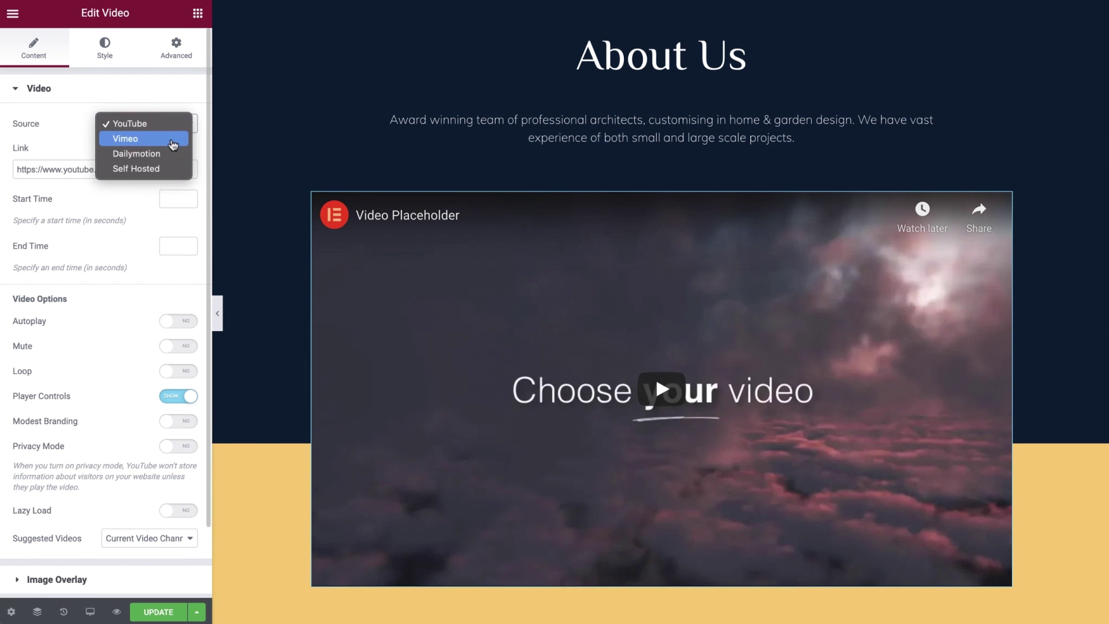
pyautogui.click(177, 138)
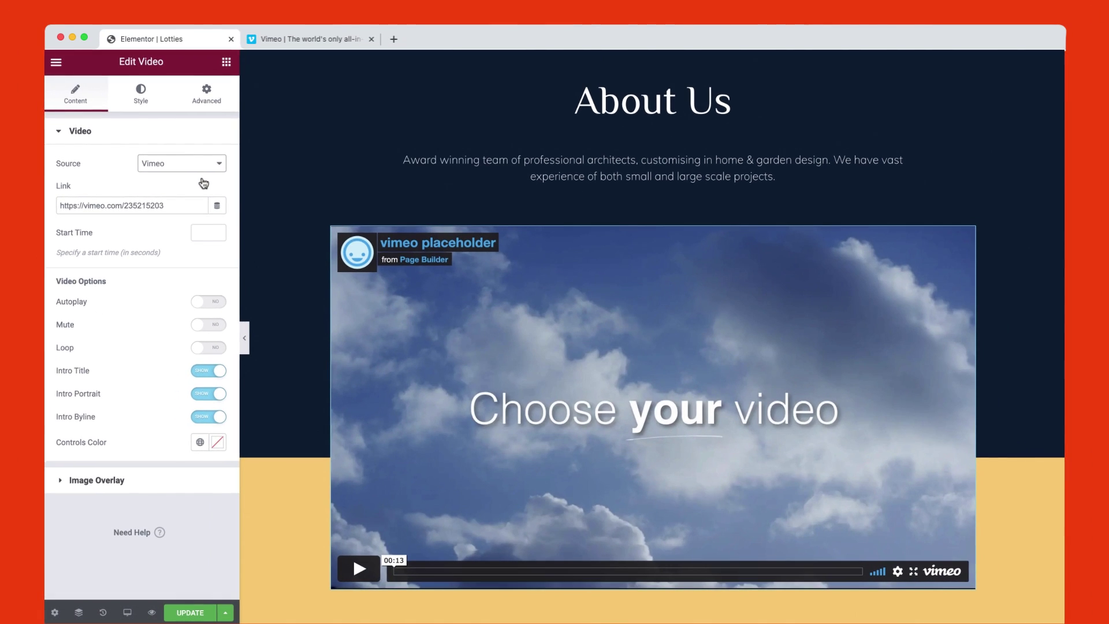
# - Copy the Vimeo share link for 'Time Lapse Video of Tall Buildings' and return to Elementor
pyautogui.hotkey('ctrl', 'Tab')
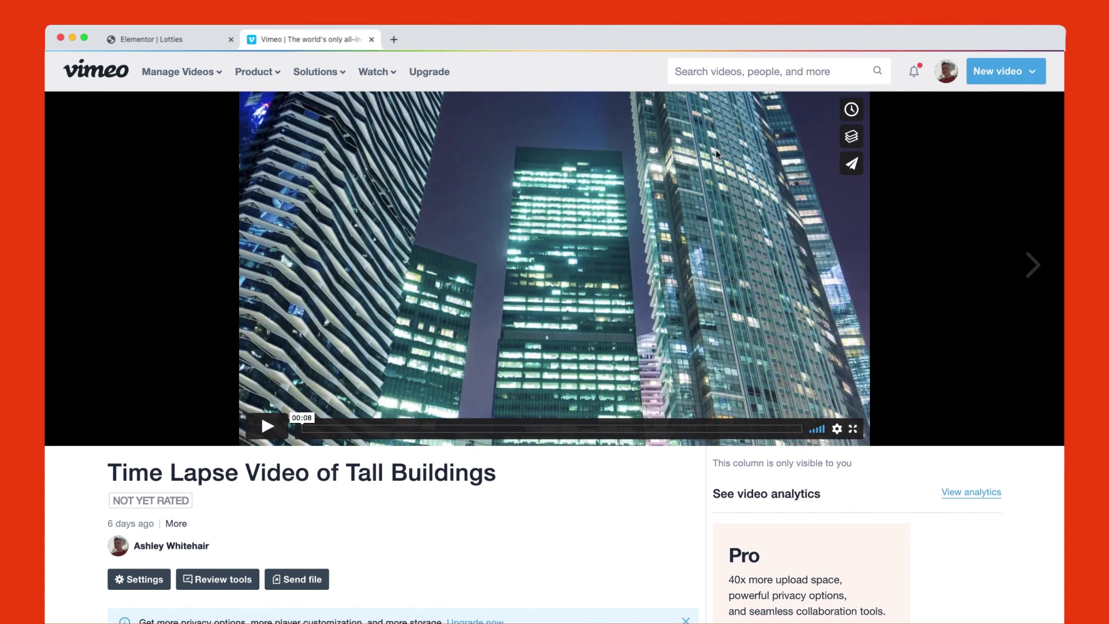
pyautogui.click(843, 167)
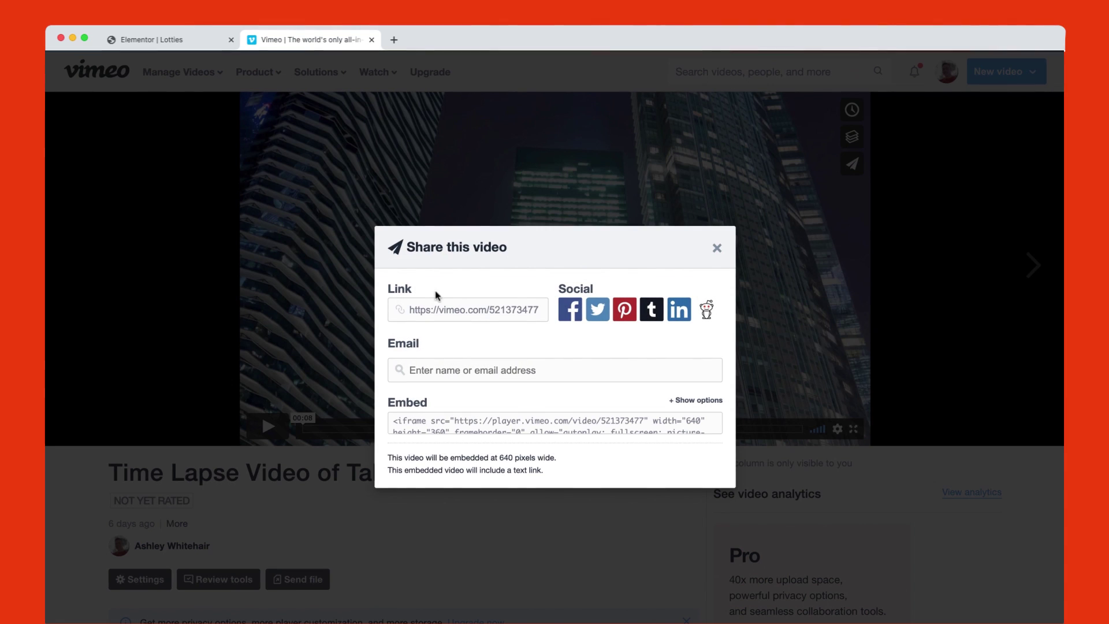
pyautogui.click(411, 308)
pyautogui.rightClick(525, 309)
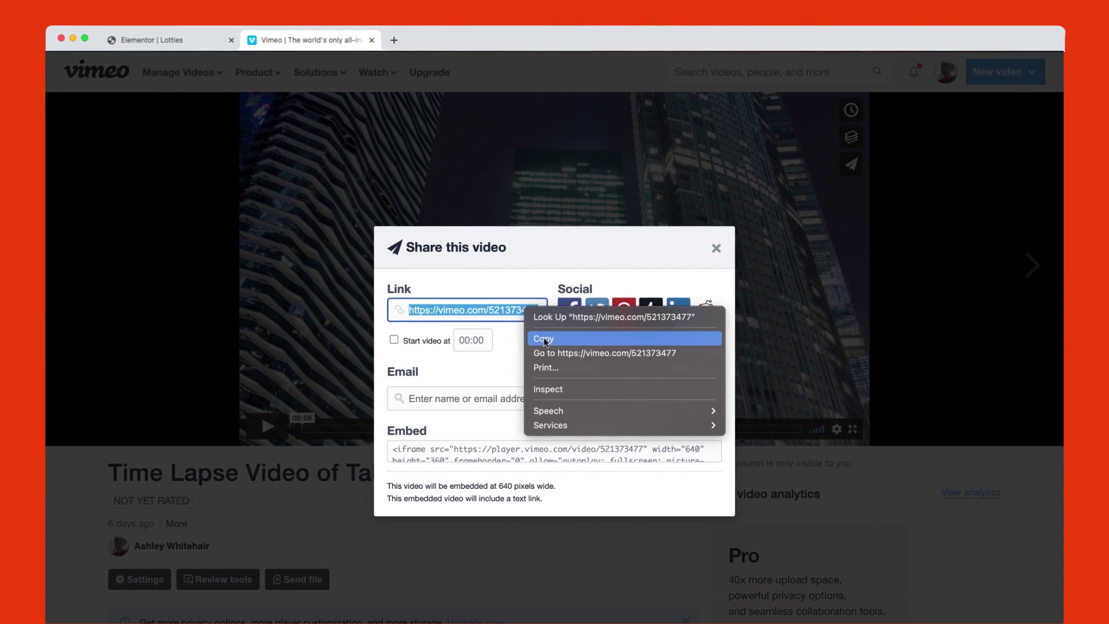
pyautogui.click(543, 337)
pyautogui.hotkey('ctrl', 'shift', 'Tab')
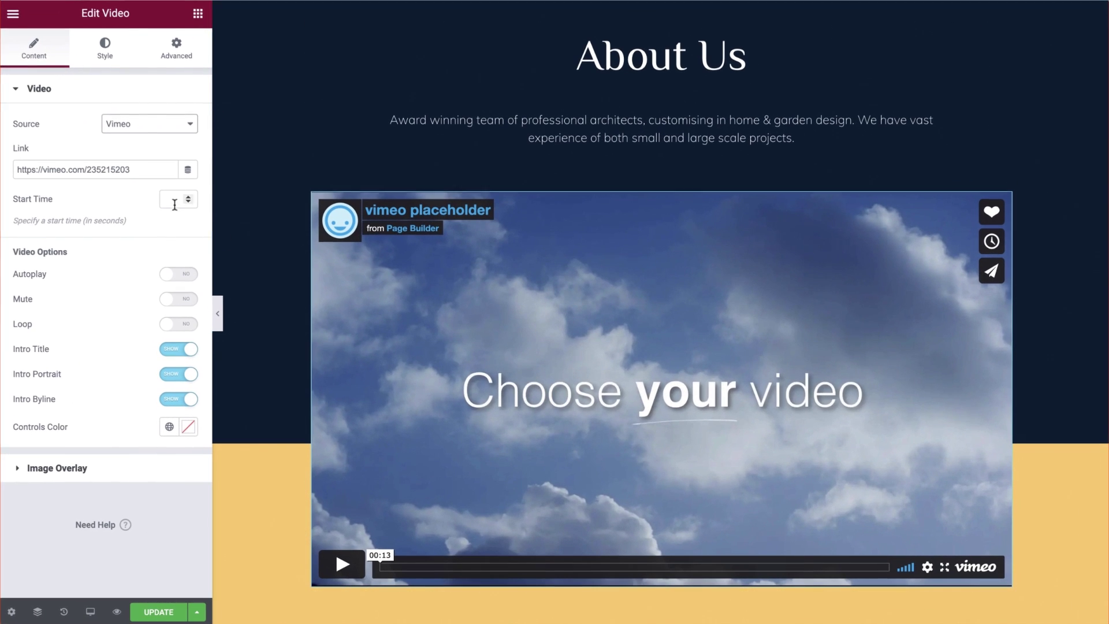
# - Replace the placeholder Link with the copied Vimeo time-lapse URL
pyautogui.moveTo(143, 169); pyautogui.dragTo(9, 169)
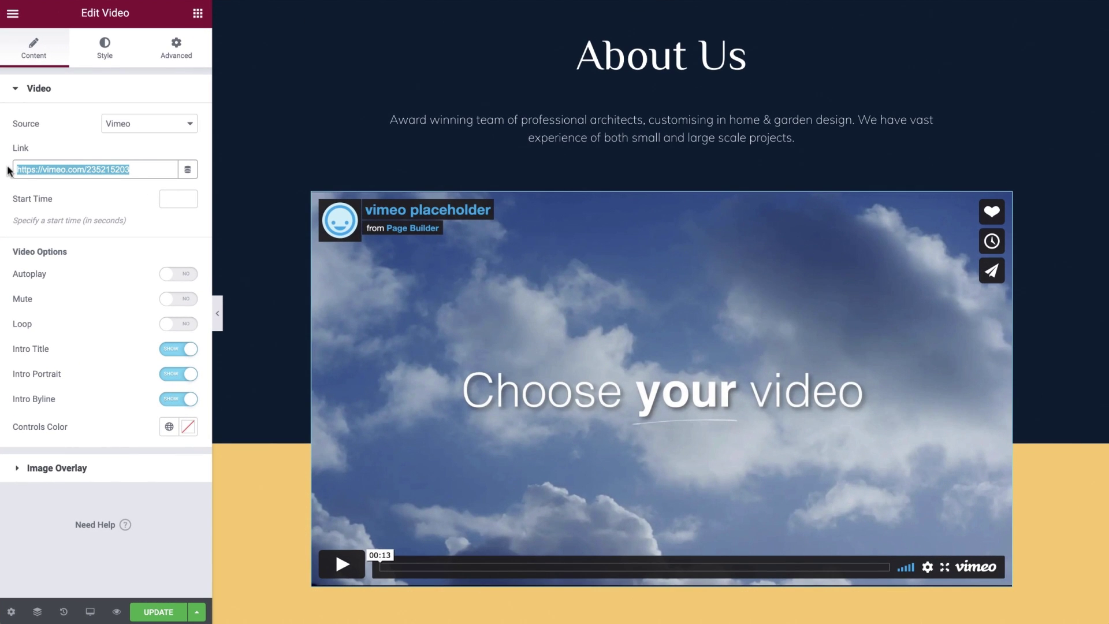
pyautogui.hotkey('ctrl', 'v')
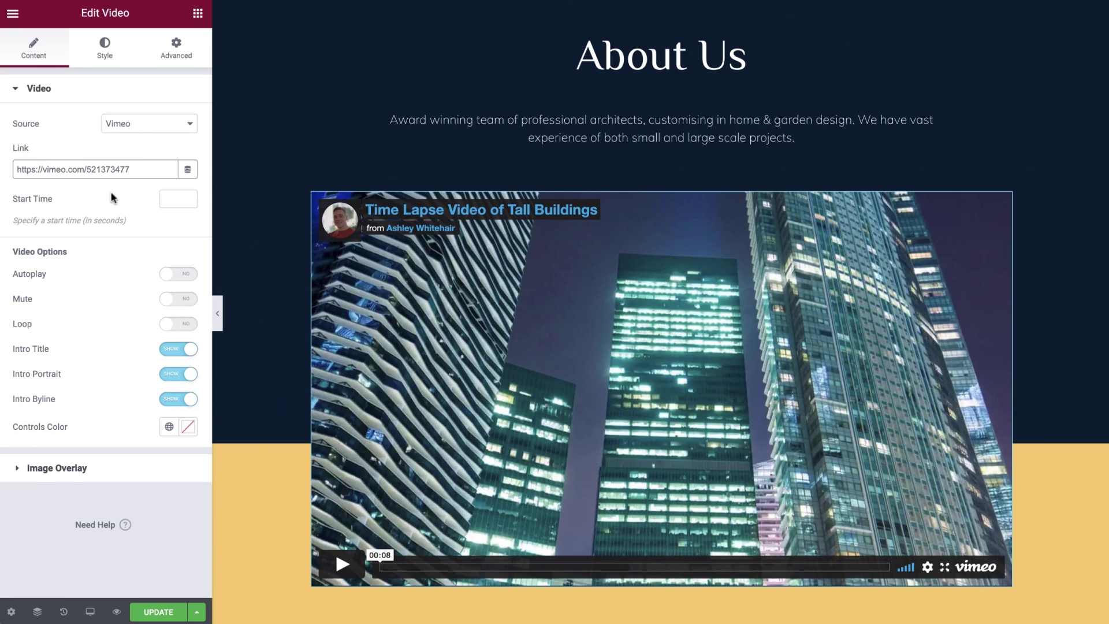
pyautogui.click(172, 198)
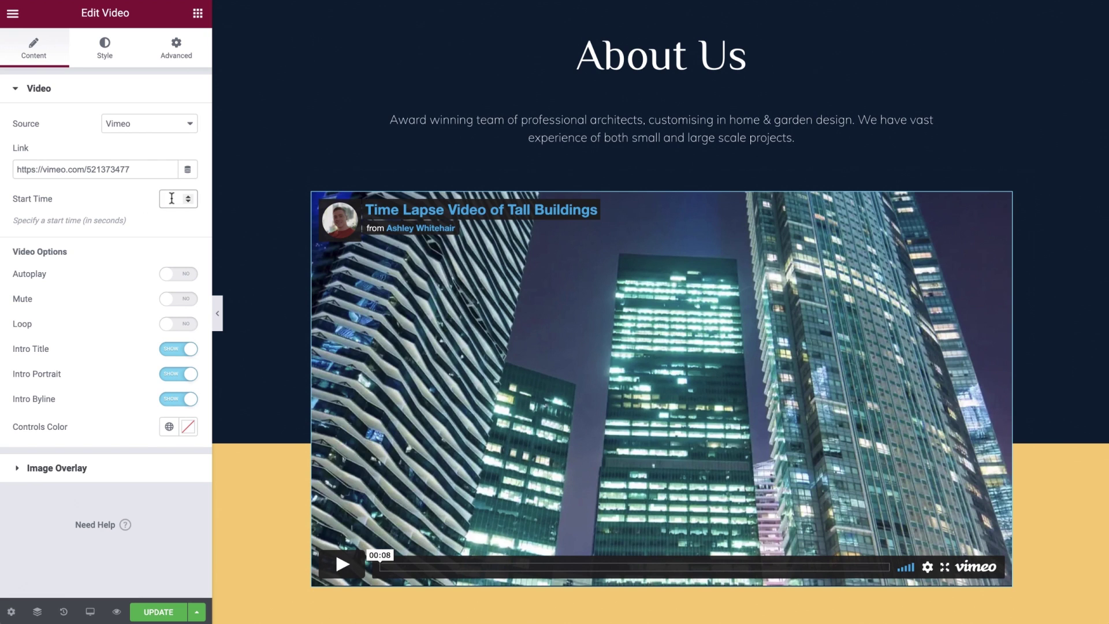
# - Turn on Autoplay and Play On Mobile, leave Mute and Loop off, and hide intro title and portrait
pyautogui.click(177, 276)
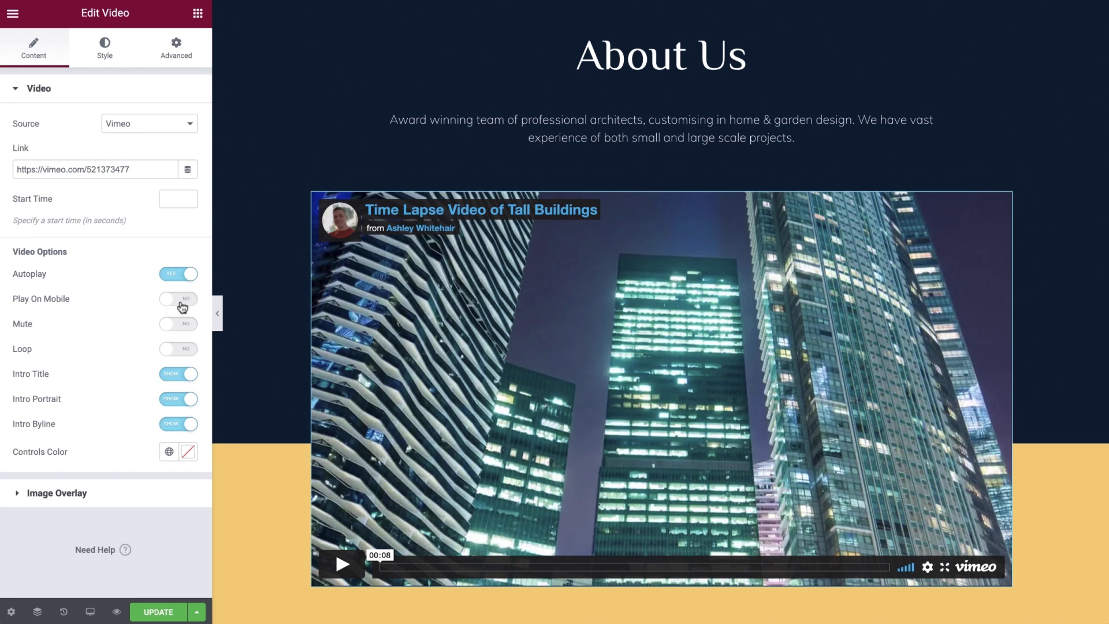
pyautogui.click(182, 304)
pyautogui.click(181, 327)
pyautogui.click(181, 327)
pyautogui.click(179, 352)
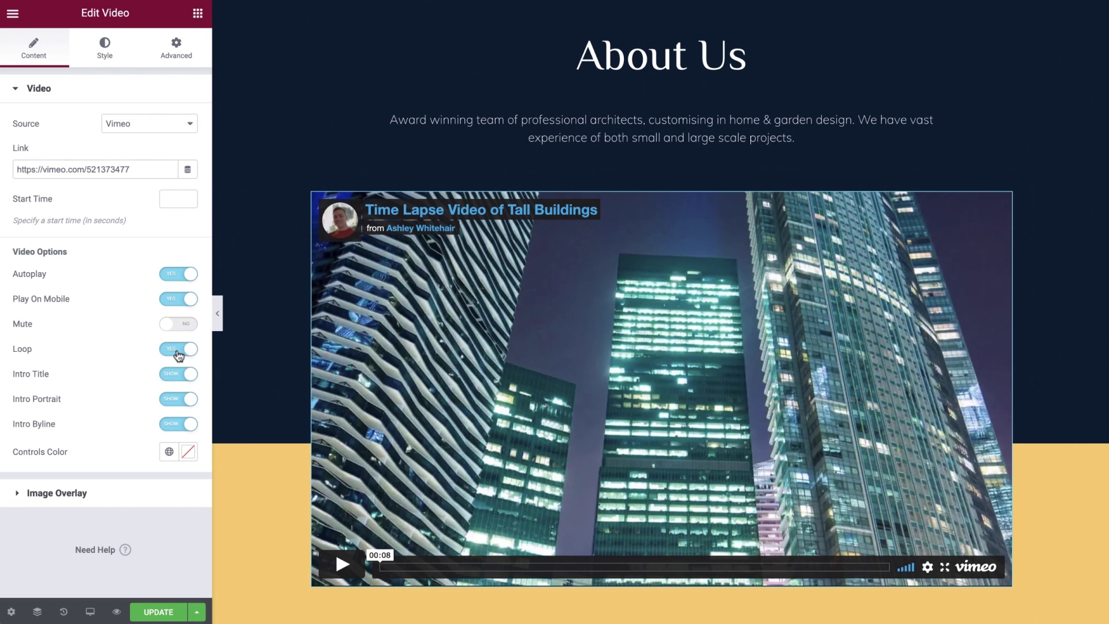
pyautogui.click(179, 354)
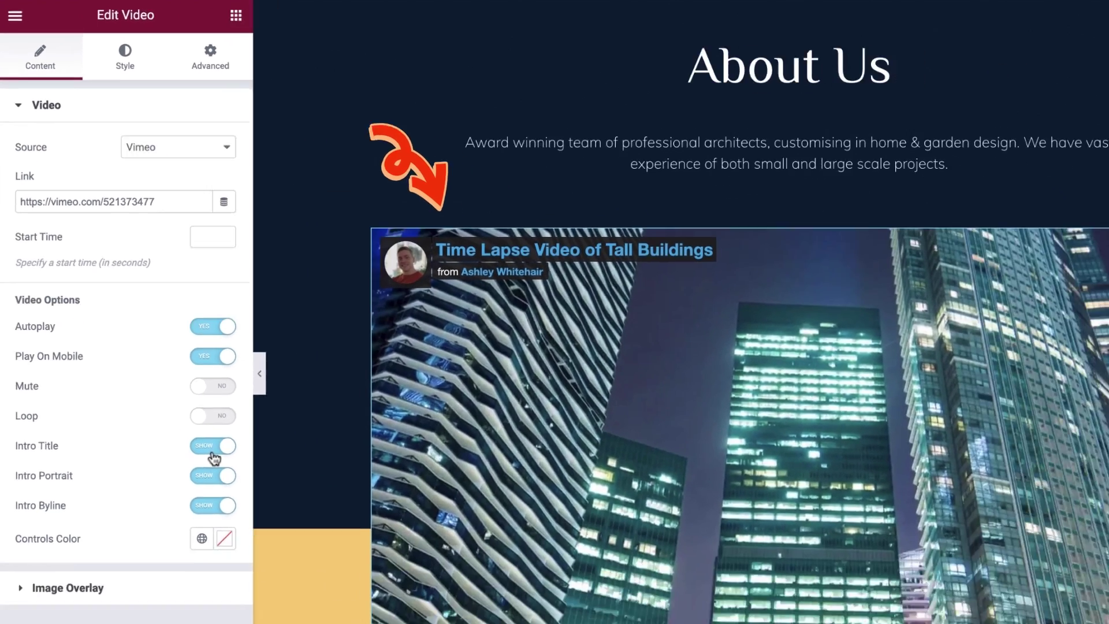
pyautogui.click(247, 520)
pyautogui.click(246, 551)
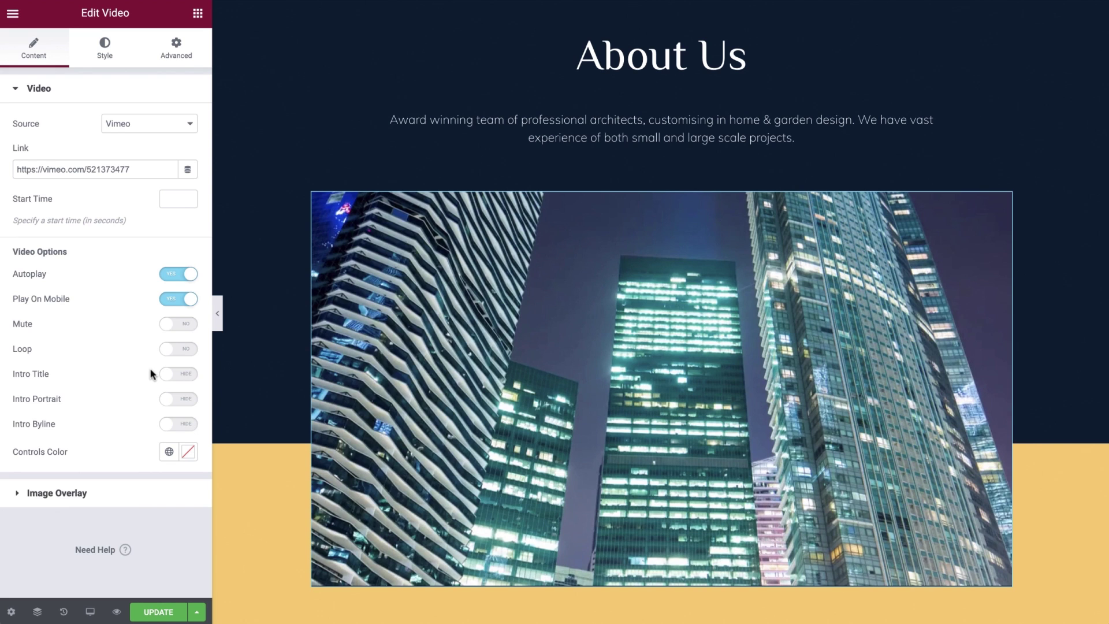
# - Colour the Vimeo player controls yellow Accent and leave Image Overlay switched off
pyautogui.click(169, 453)
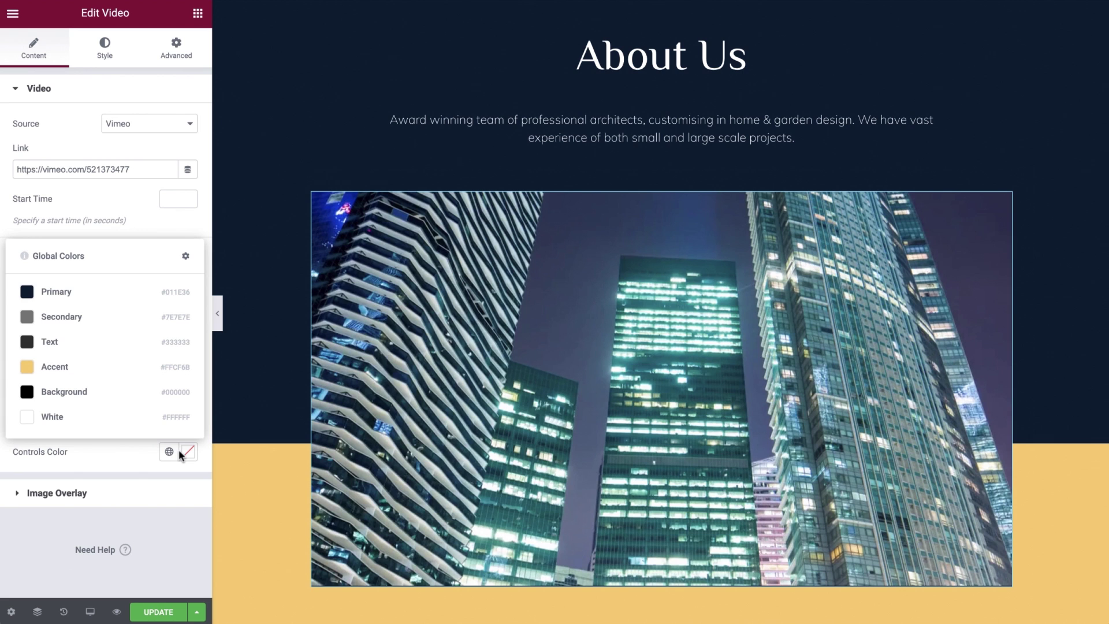
pyautogui.click(186, 454)
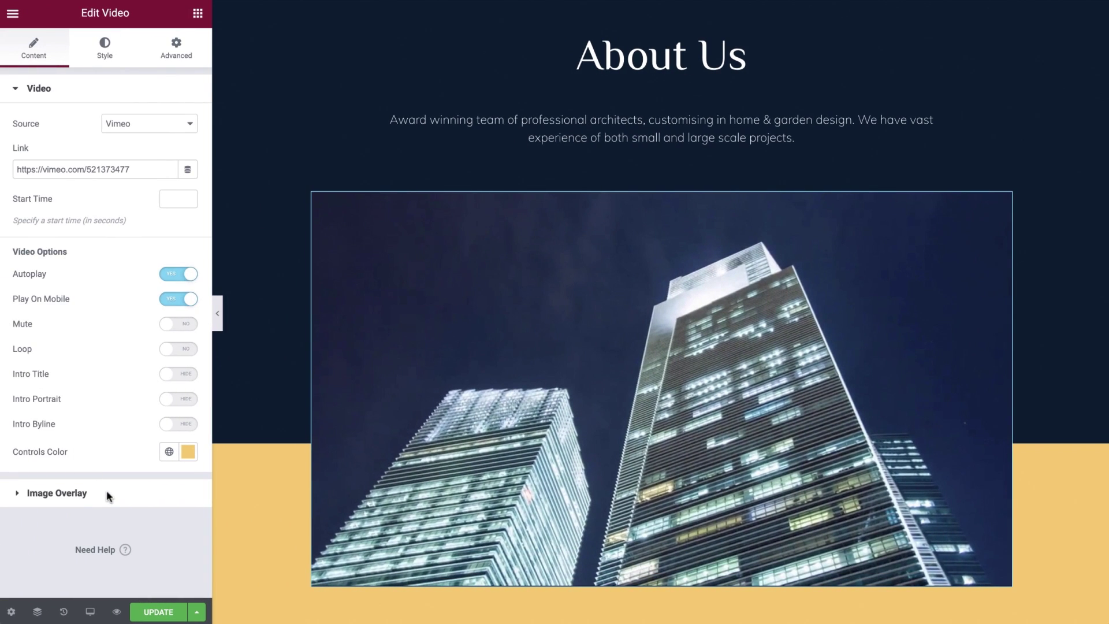
pyautogui.click(108, 495)
pyautogui.click(172, 165)
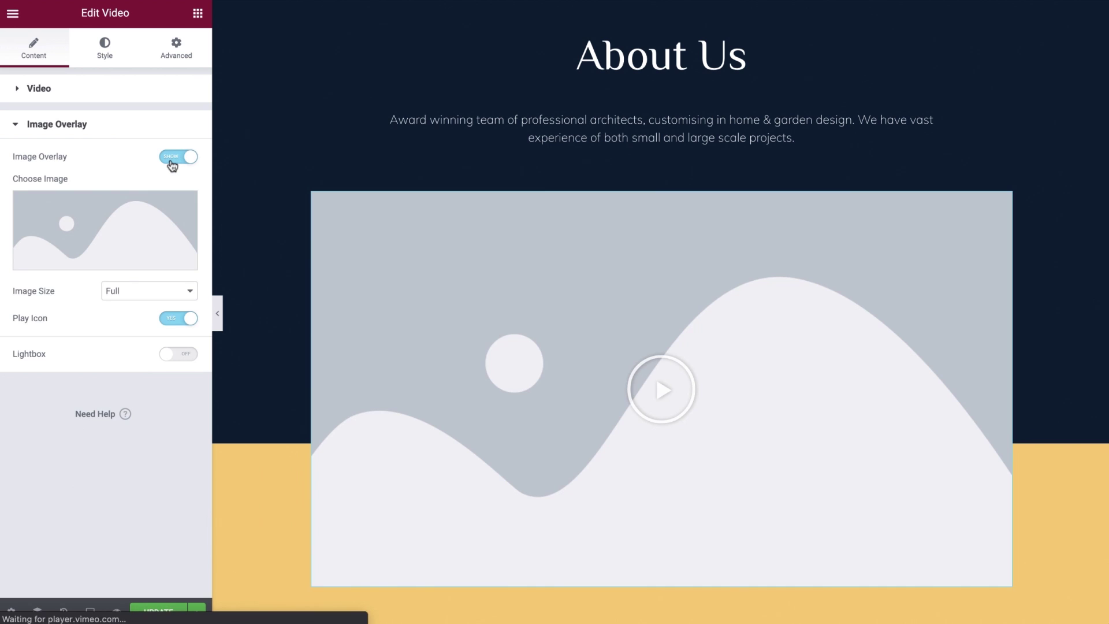
pyautogui.click(173, 164)
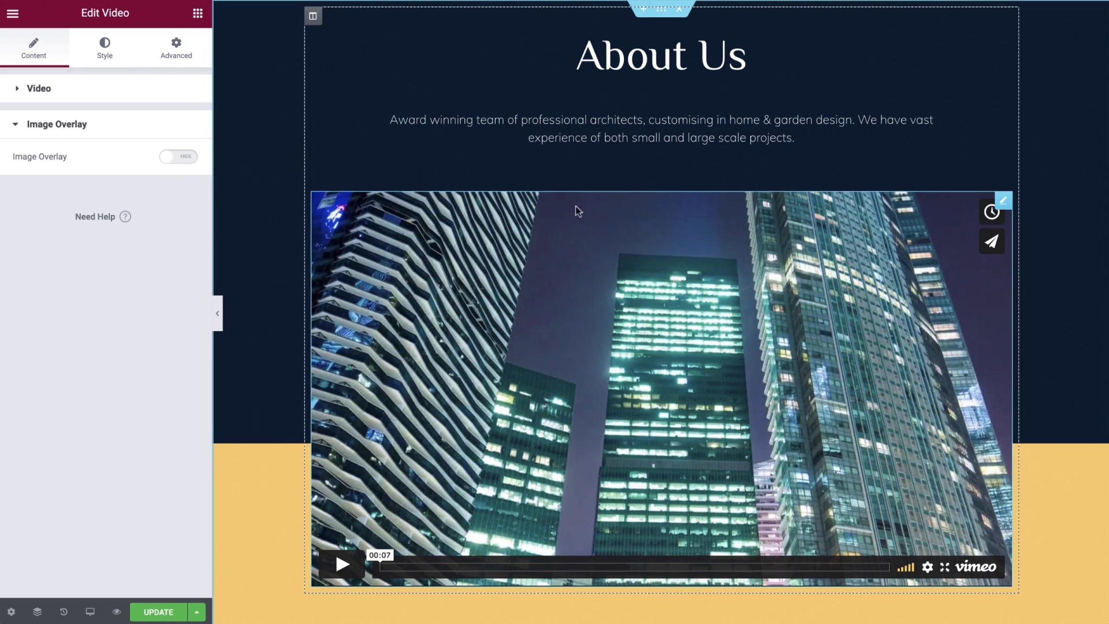
# - Replace the Vimeo widget with a new Video widget whose source is Dailymotion
pyautogui.rightClick(972, 212)
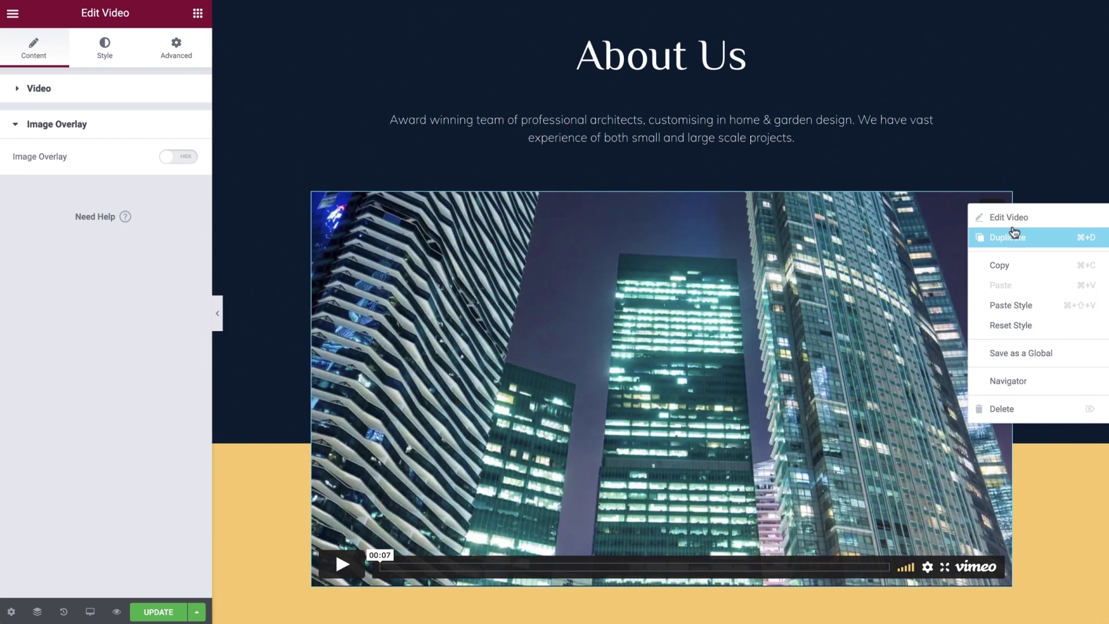
pyautogui.click(1011, 409)
pyautogui.write('video')
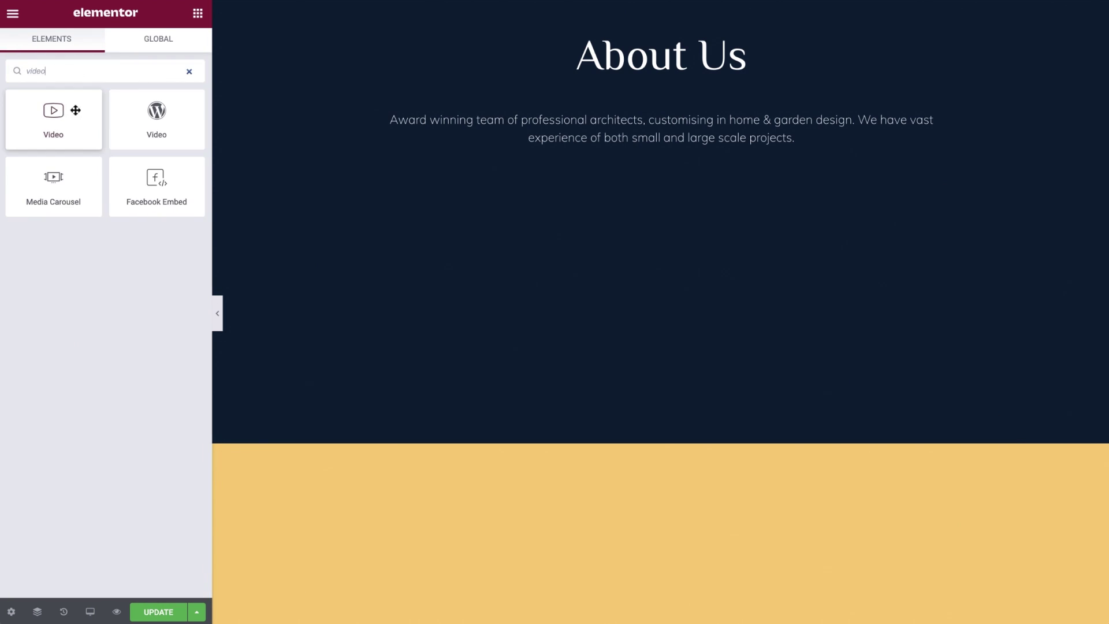
pyautogui.moveTo(75, 110); pyautogui.dragTo(467, 165)
pyautogui.click(189, 127)
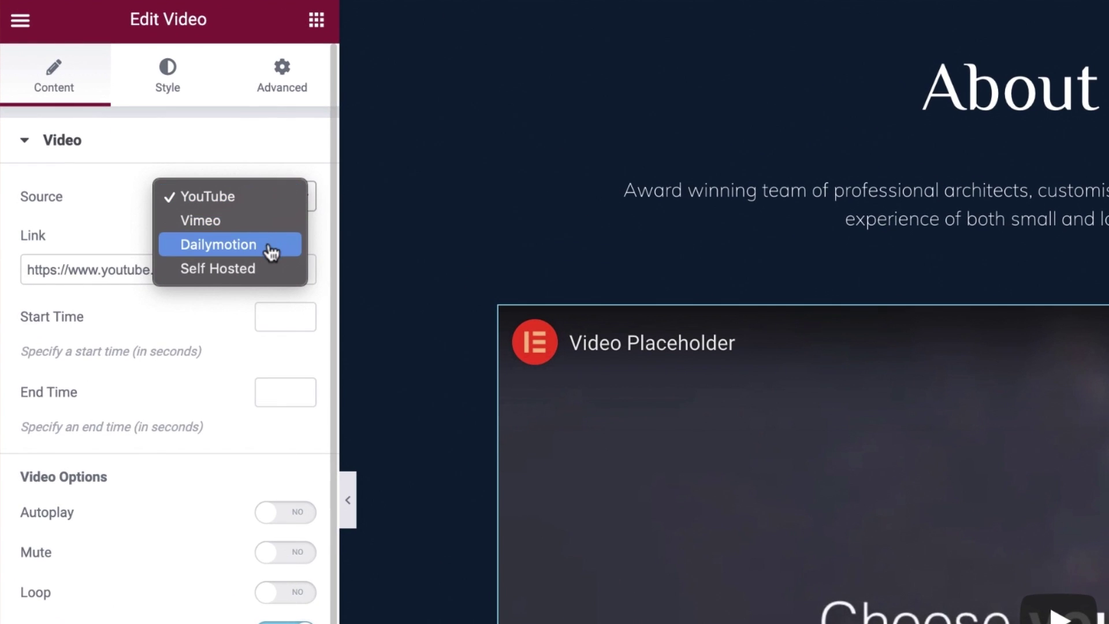
pyautogui.click(269, 244)
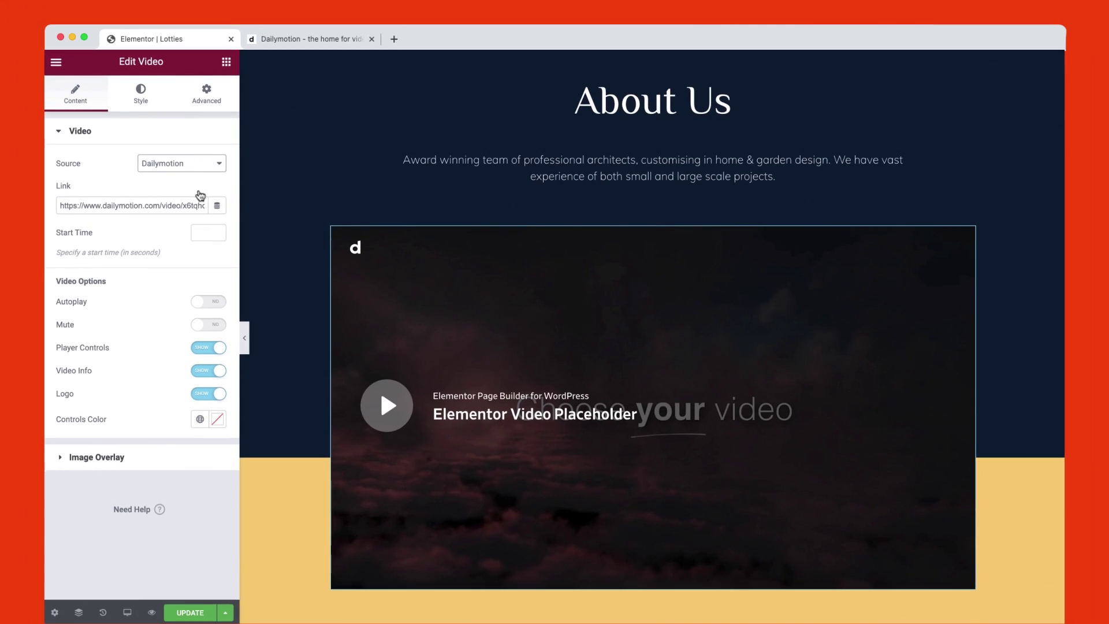
# - Copy the Dailymotion link for 'Time Lapse Video of Tall Buildings'
pyautogui.hotkey('ctrl', 'Tab')
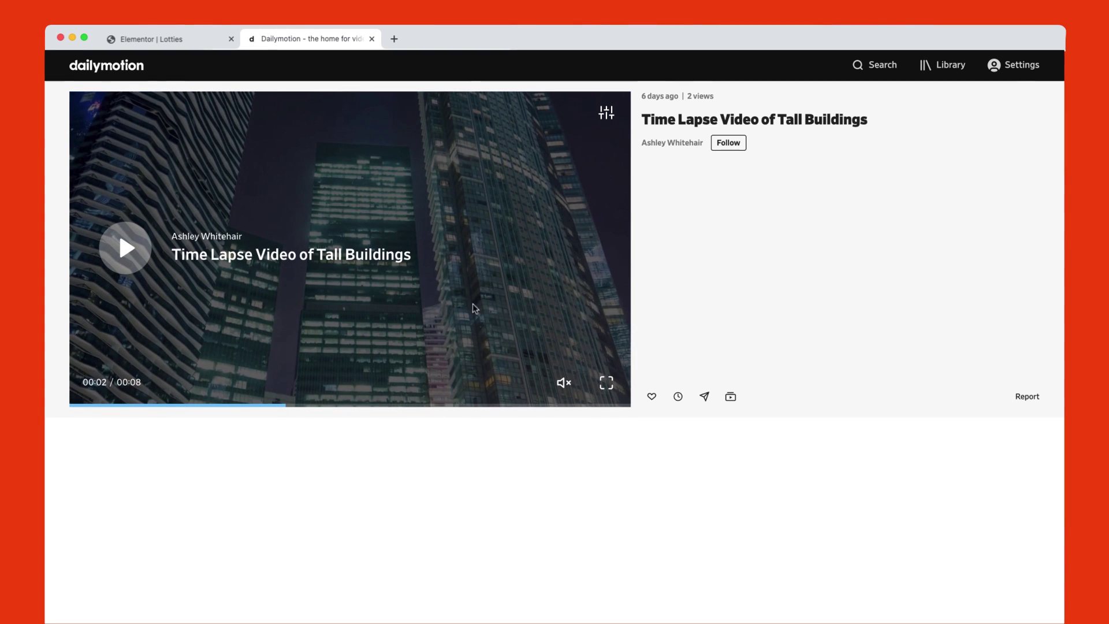
pyautogui.click(703, 398)
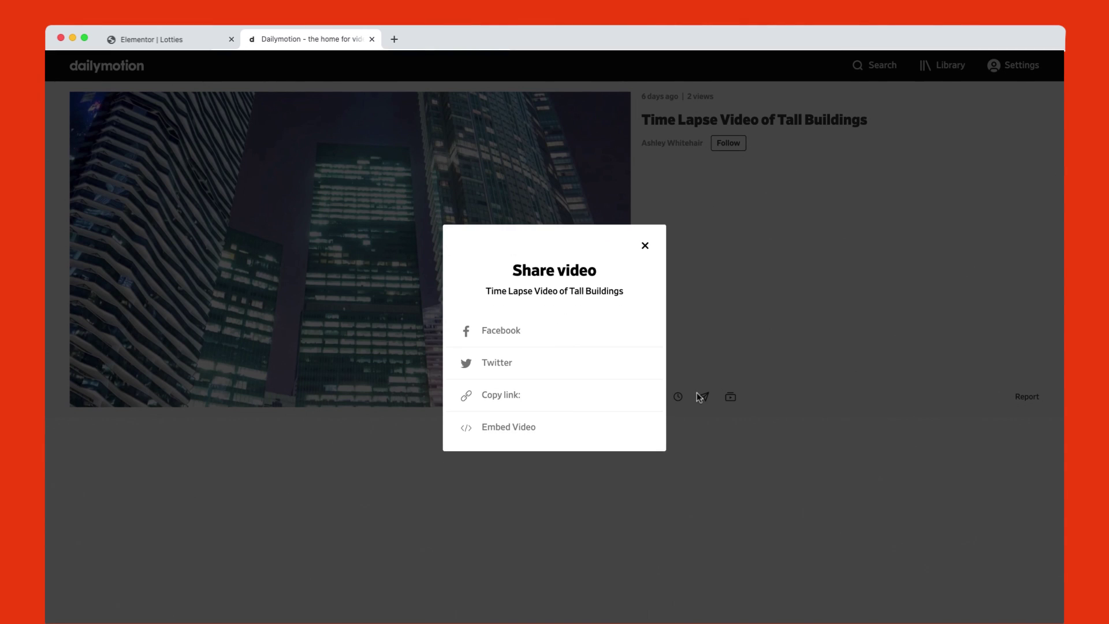
pyautogui.click(508, 400)
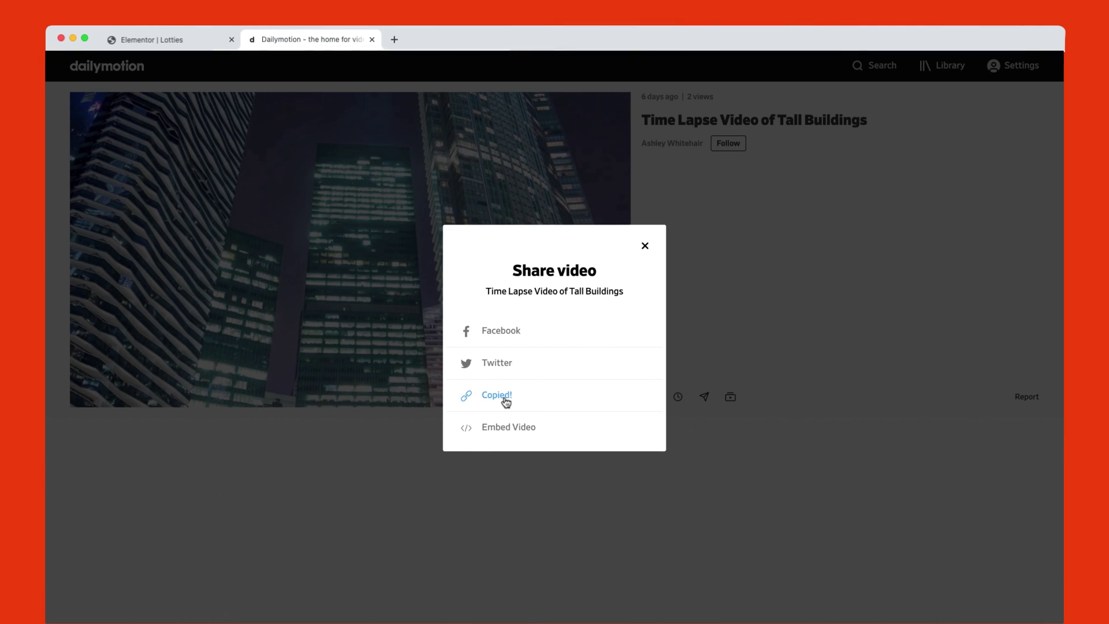
# - Paste the Dailymotion link over the widget's Link field, leaving the start time empty
pyautogui.hotkey('ctrl', 'shift', 'Tab')
pyautogui.click(193, 208)
pyautogui.hotkey('ctrl', 'a')
pyautogui.hotkey('ctrl', 'v')
pyautogui.hotkey('ctrl', 'a')
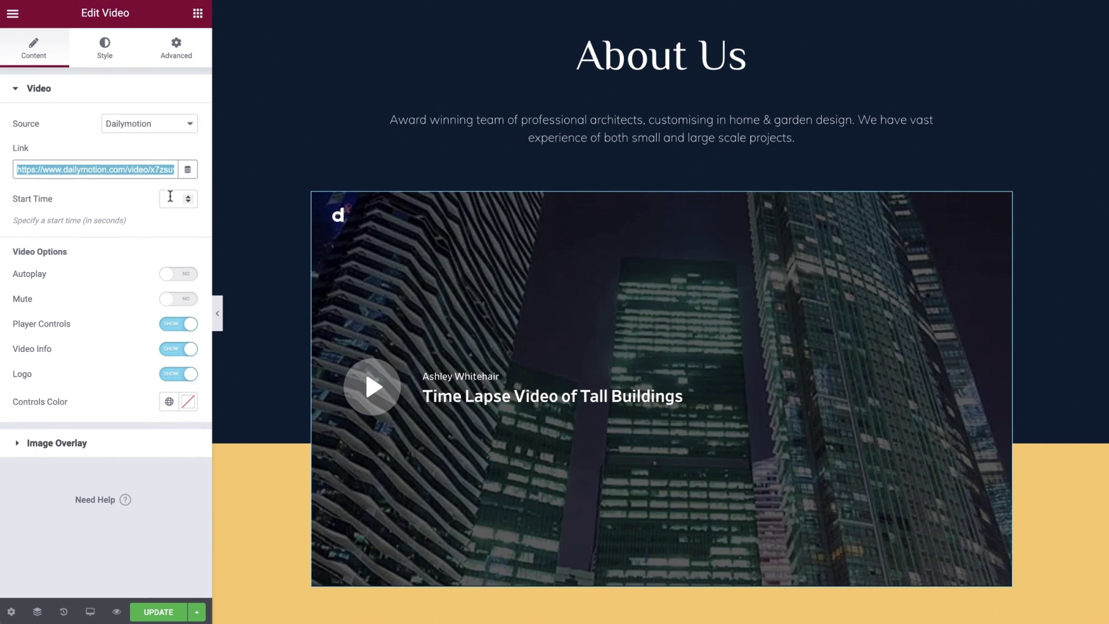
pyautogui.click(171, 198)
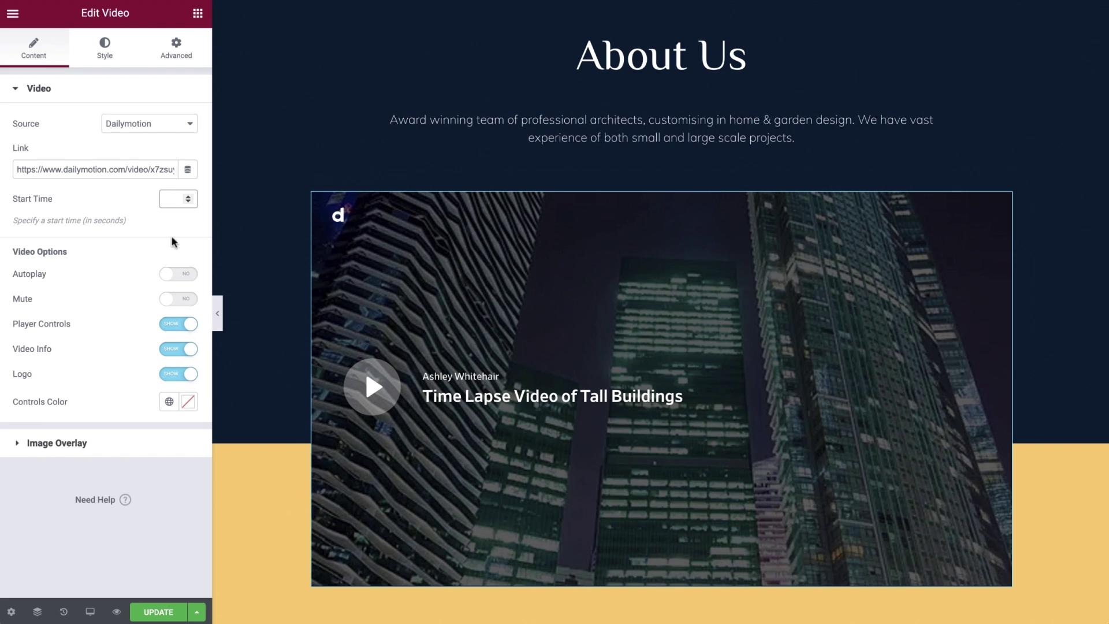
# - Try the Autoplay, Player Controls, Video Info and Logo toggles, restoring each afterwards
pyautogui.click(174, 275)
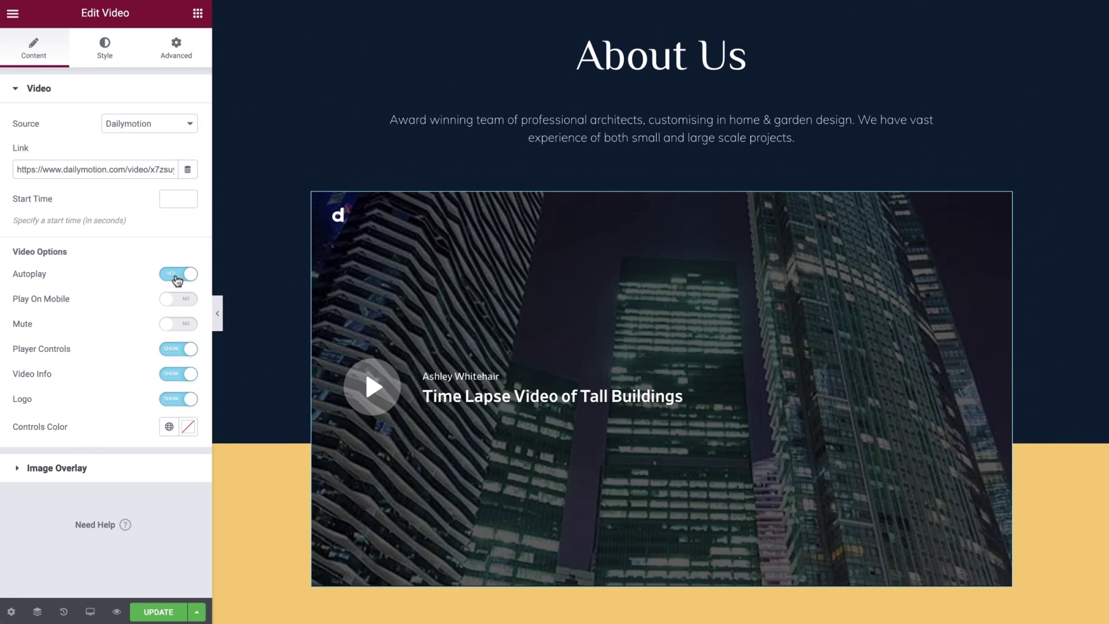
pyautogui.click(176, 278)
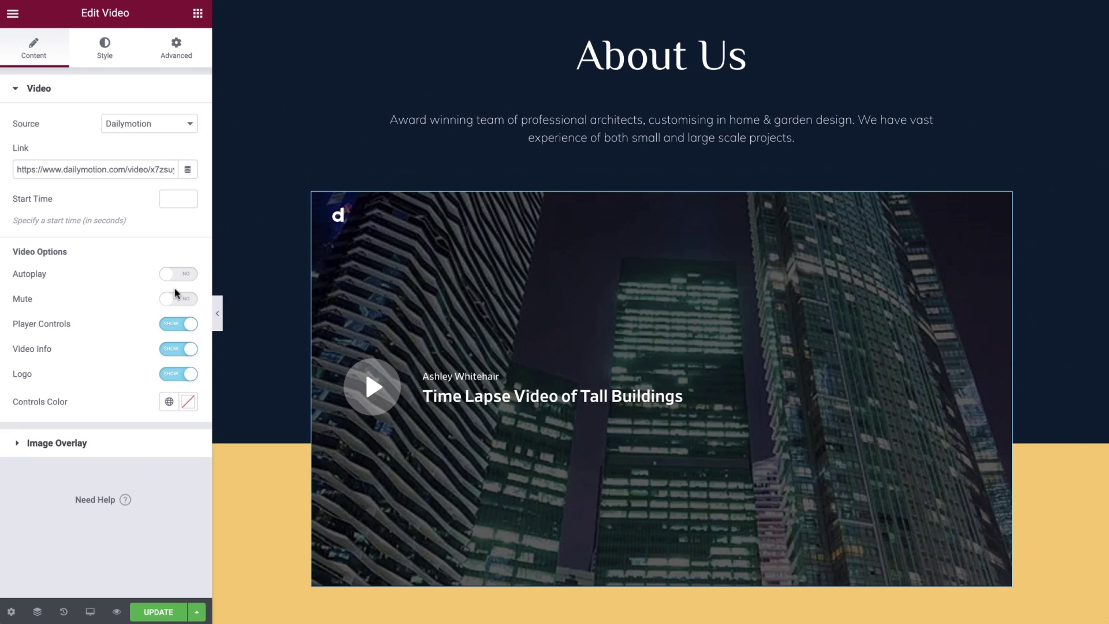
pyautogui.click(180, 328)
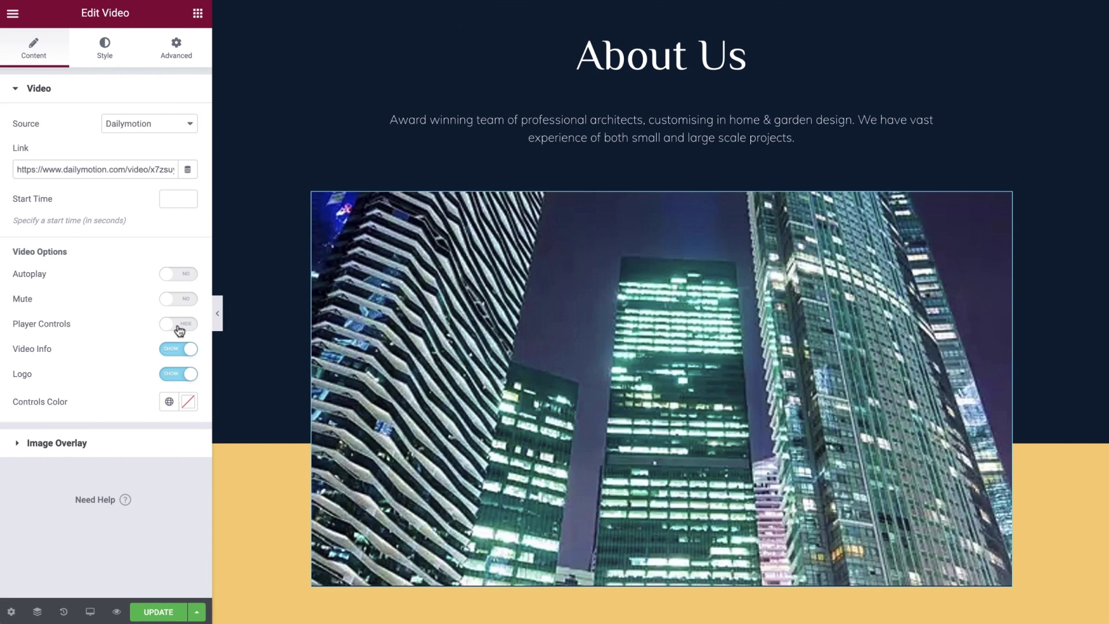
pyautogui.click(179, 328)
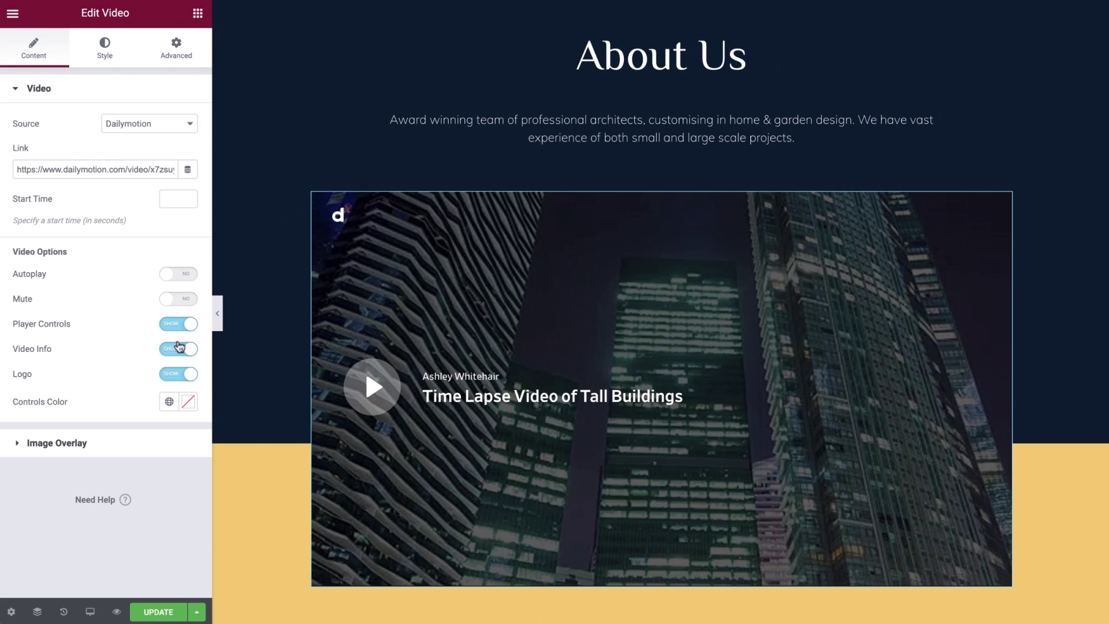
pyautogui.click(178, 352)
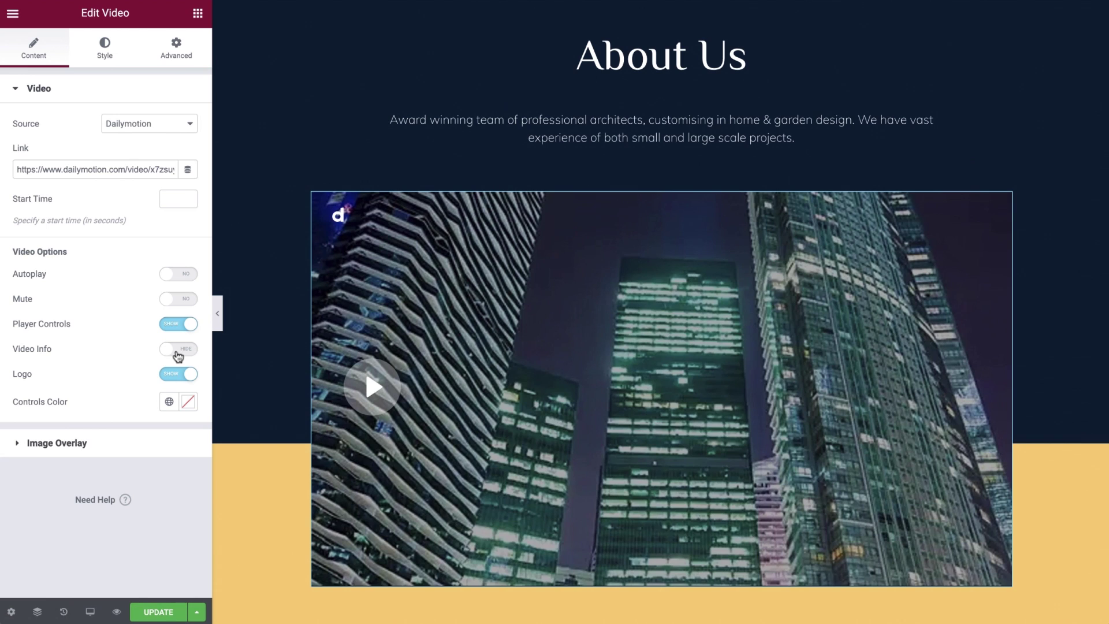
pyautogui.click(177, 353)
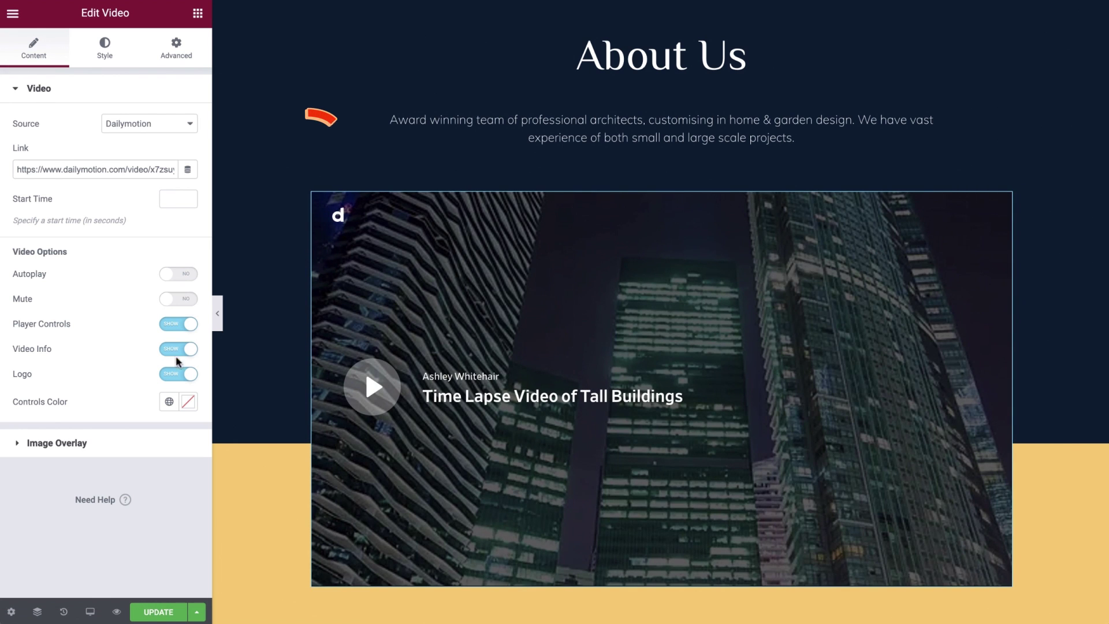
pyautogui.click(179, 377)
pyautogui.click(178, 375)
# - Set the Dailymotion controls colour to #FFCF6B and play then pause the preview
pyautogui.click(169, 402)
pyautogui.click(188, 402)
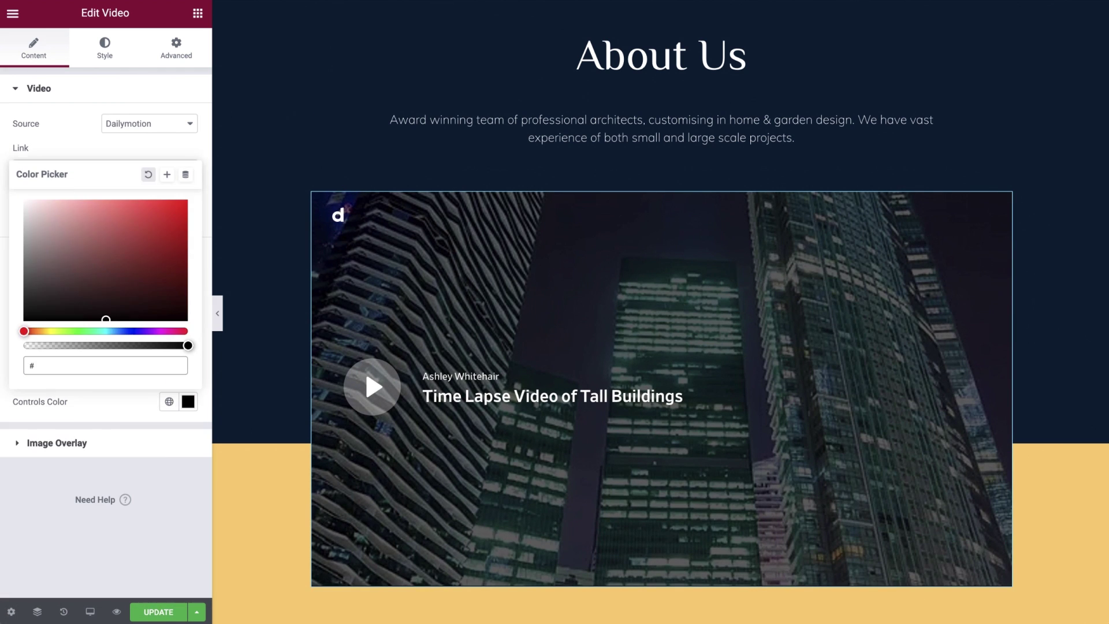
pyautogui.write('#FFCF6B')
pyautogui.click(194, 414)
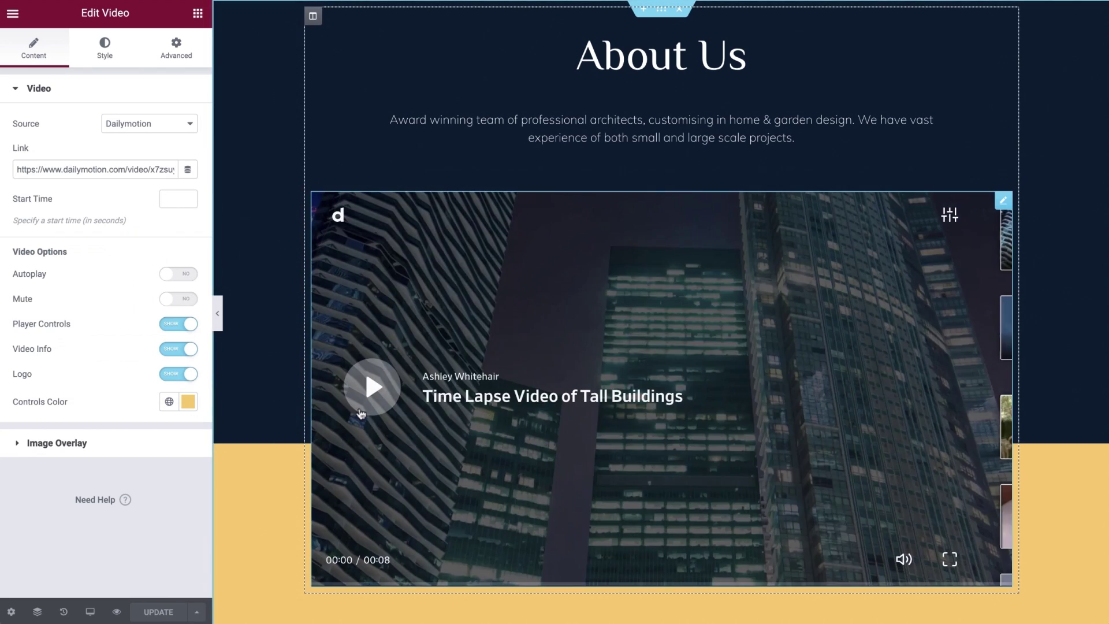
pyautogui.click(373, 404)
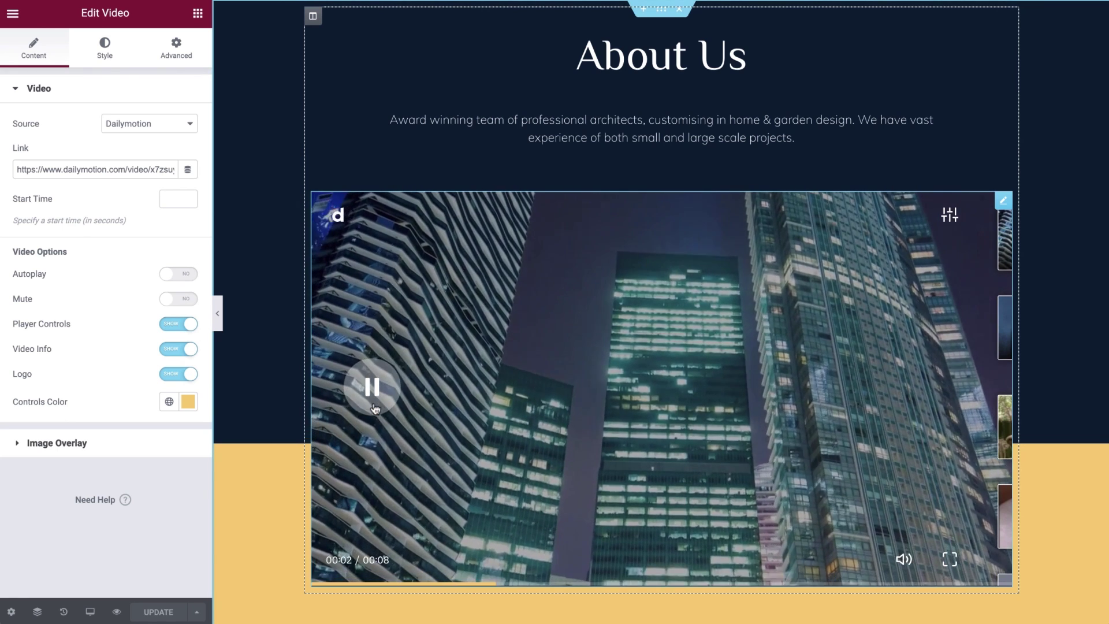
pyautogui.click(373, 387)
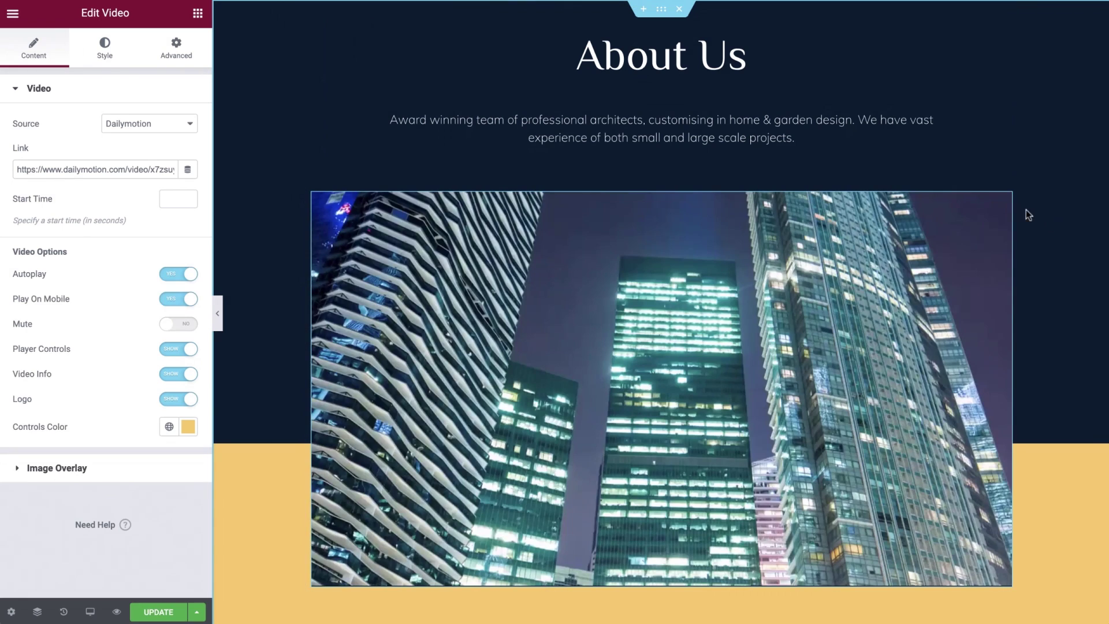
# - Reset the video widget's style and switch its source to Self Hosted
pyautogui.rightClick(969, 204)
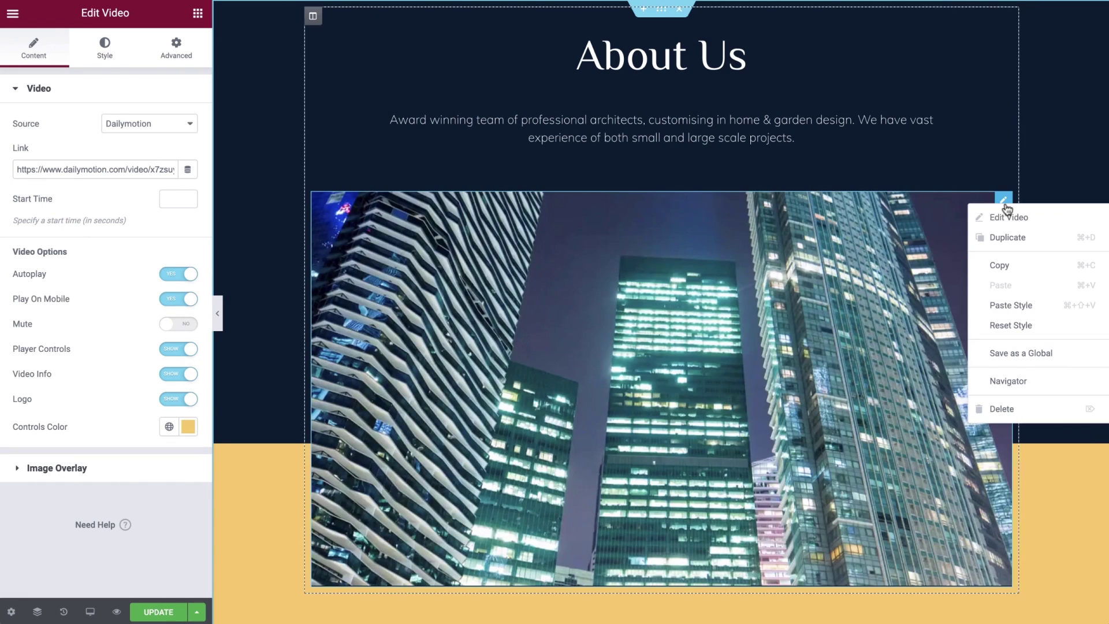
pyautogui.click(1038, 325)
pyautogui.click(185, 124)
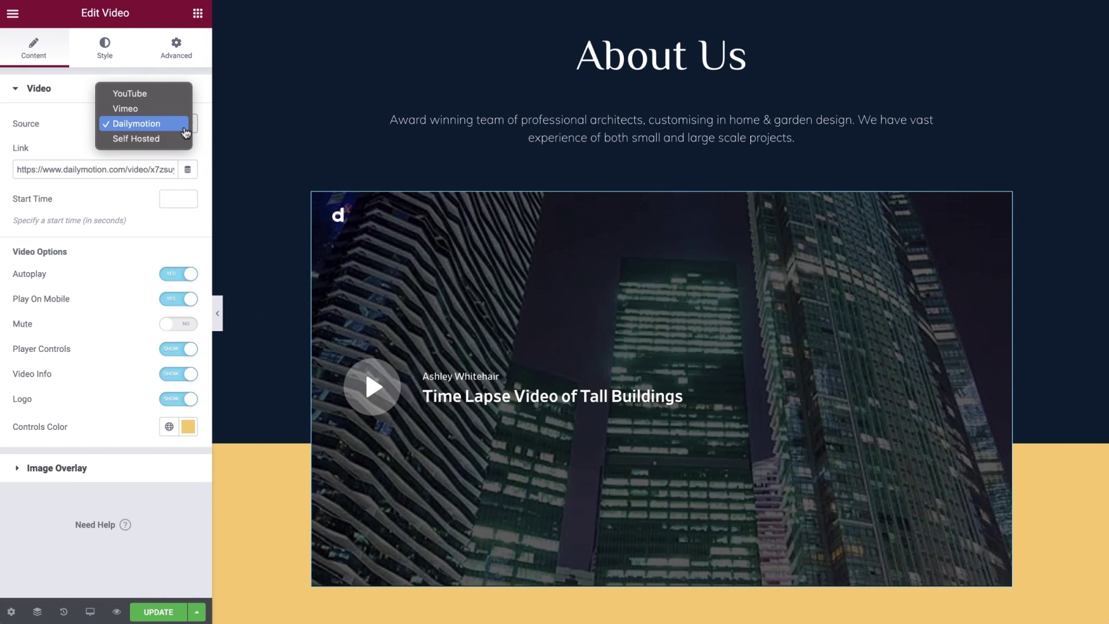
pyautogui.click(179, 144)
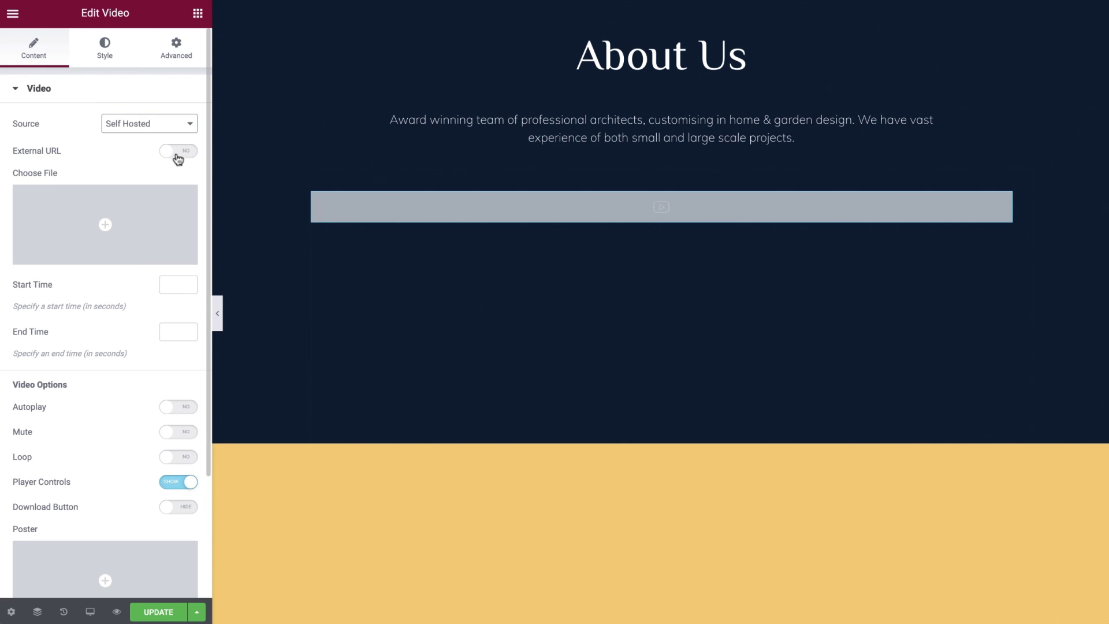
# - Keep External URL off and open the media library to choose Time-Lapse-Video-of-Tall-Buildings.mp4
pyautogui.click(180, 156)
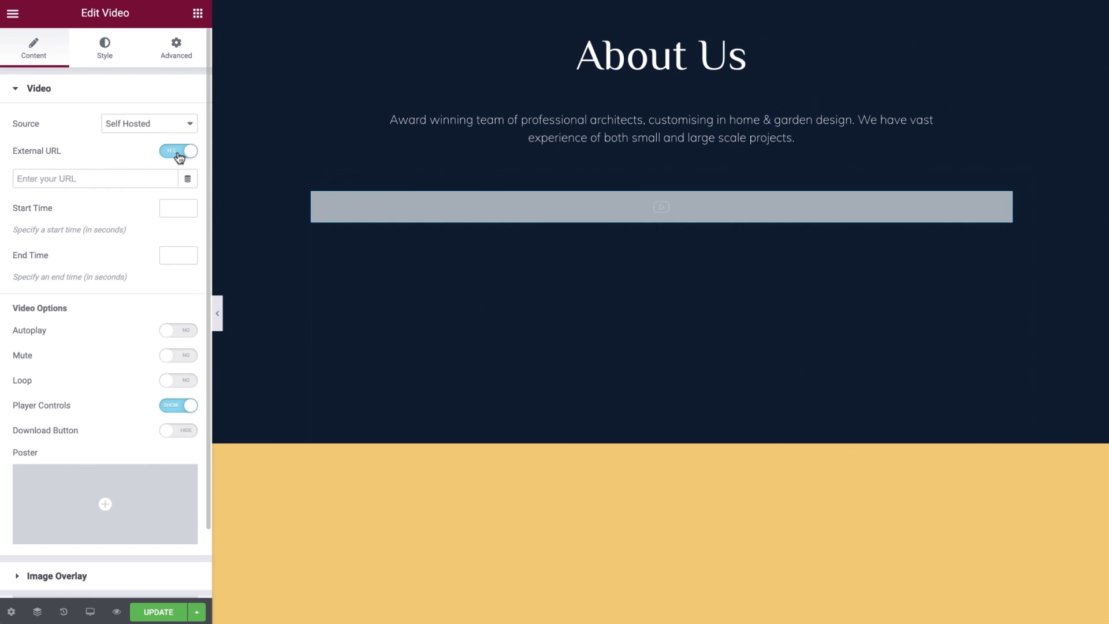
pyautogui.click(180, 156)
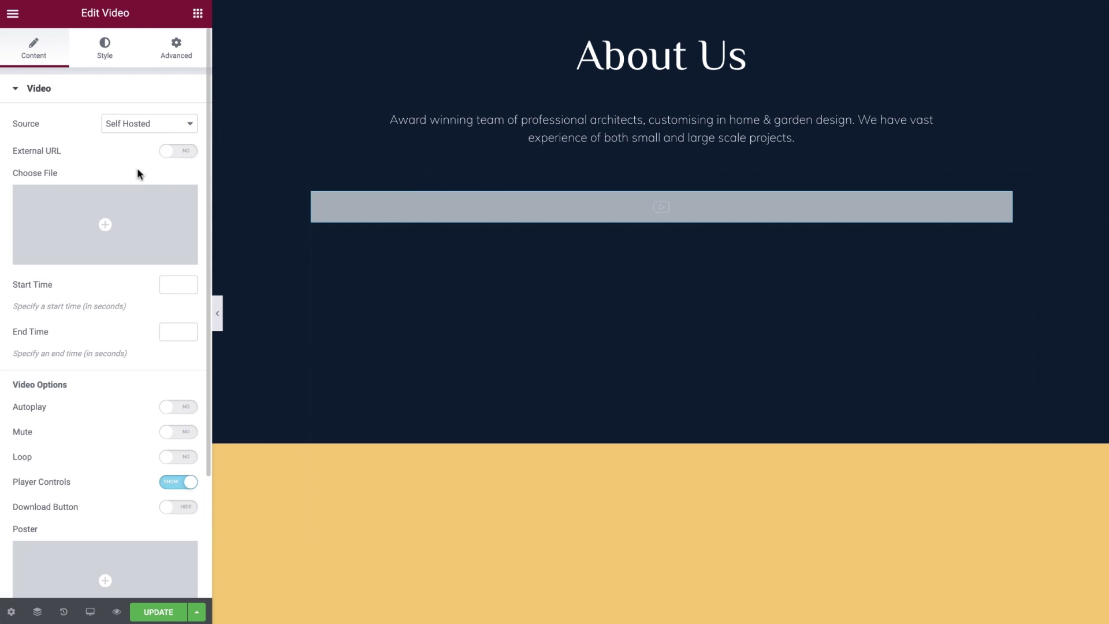
pyautogui.click(85, 224)
# - Insert the tall buildings time-lapse video into the About Us video widget
pyautogui.click(84, 188)
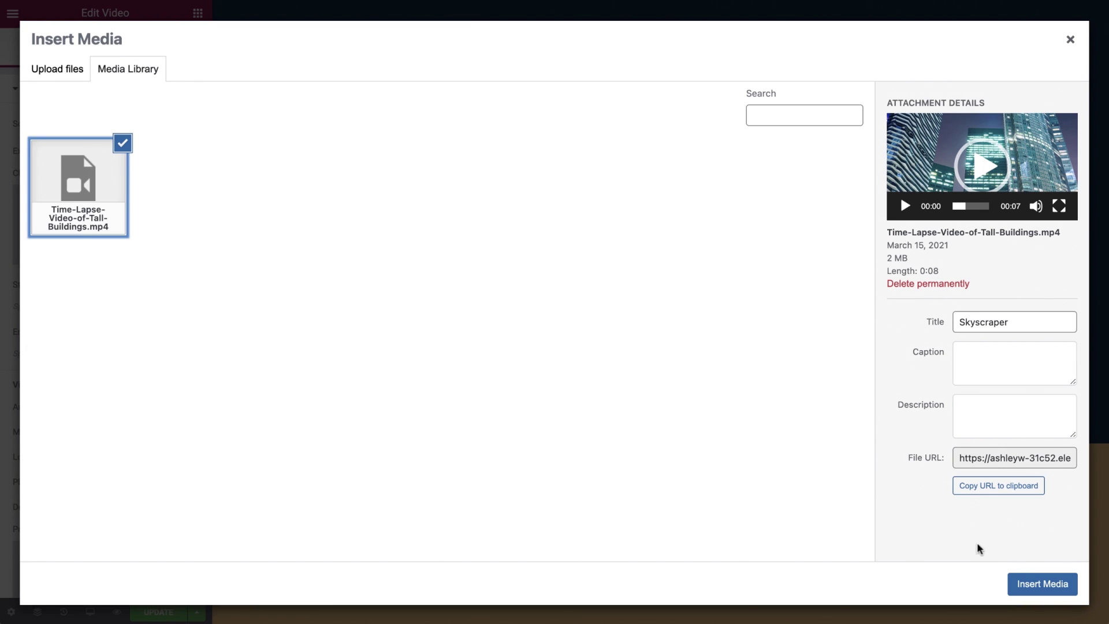
pyautogui.click(1031, 583)
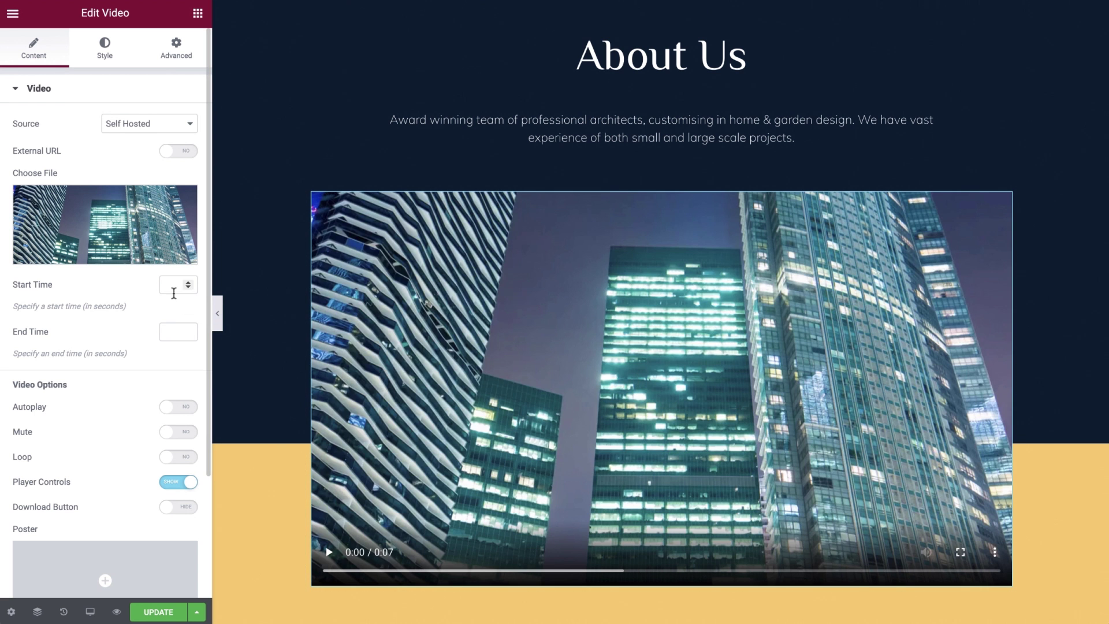
pyautogui.click(171, 330)
# - Turn on Autoplay, Play On Mobile, Loop and Download Button, keeping Player Controls shown
pyautogui.click(176, 406)
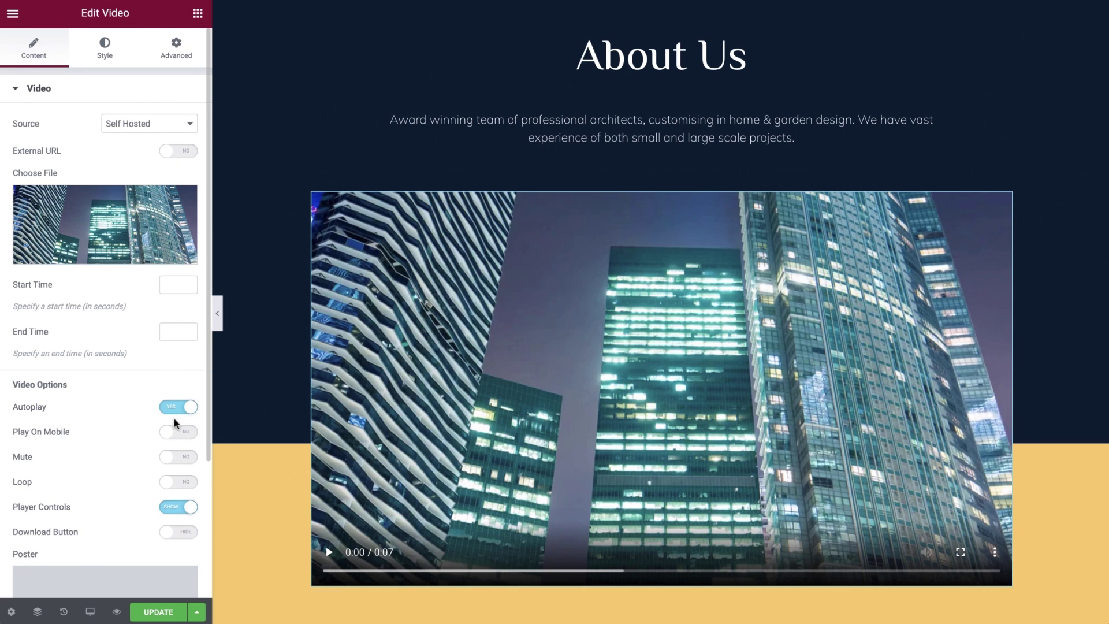
pyautogui.click(177, 439)
pyautogui.click(174, 483)
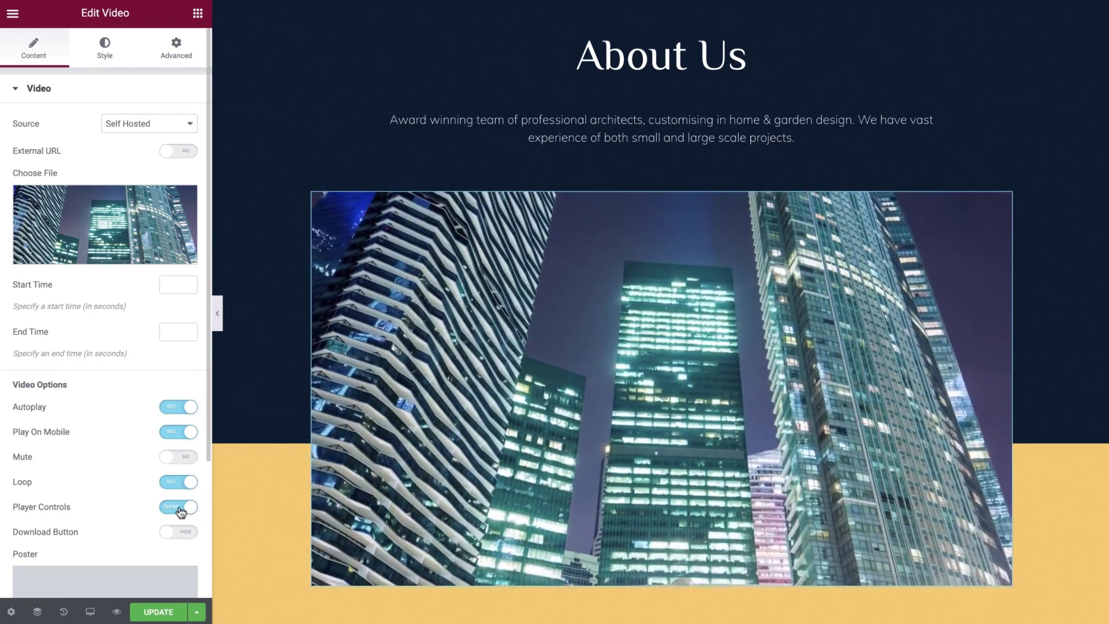
pyautogui.click(176, 507)
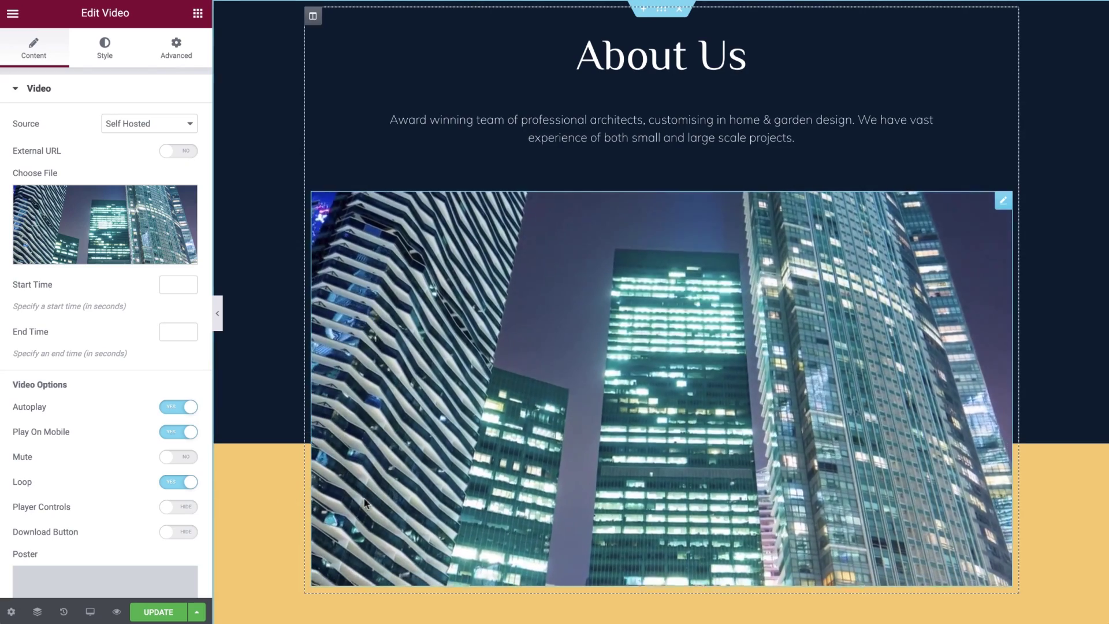
pyautogui.click(181, 508)
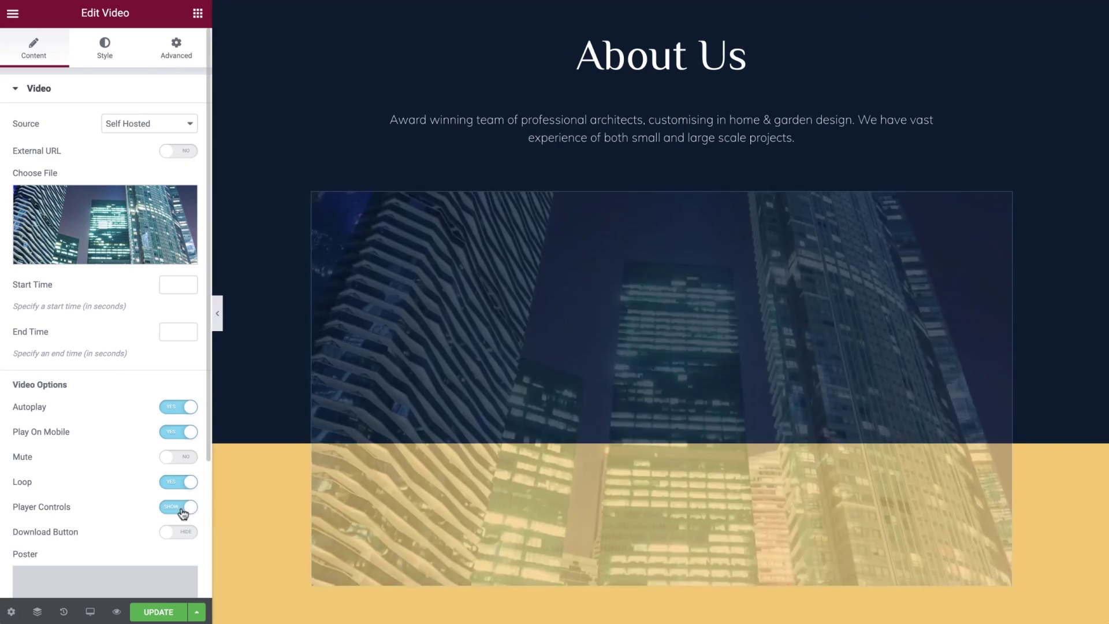
pyautogui.click(177, 532)
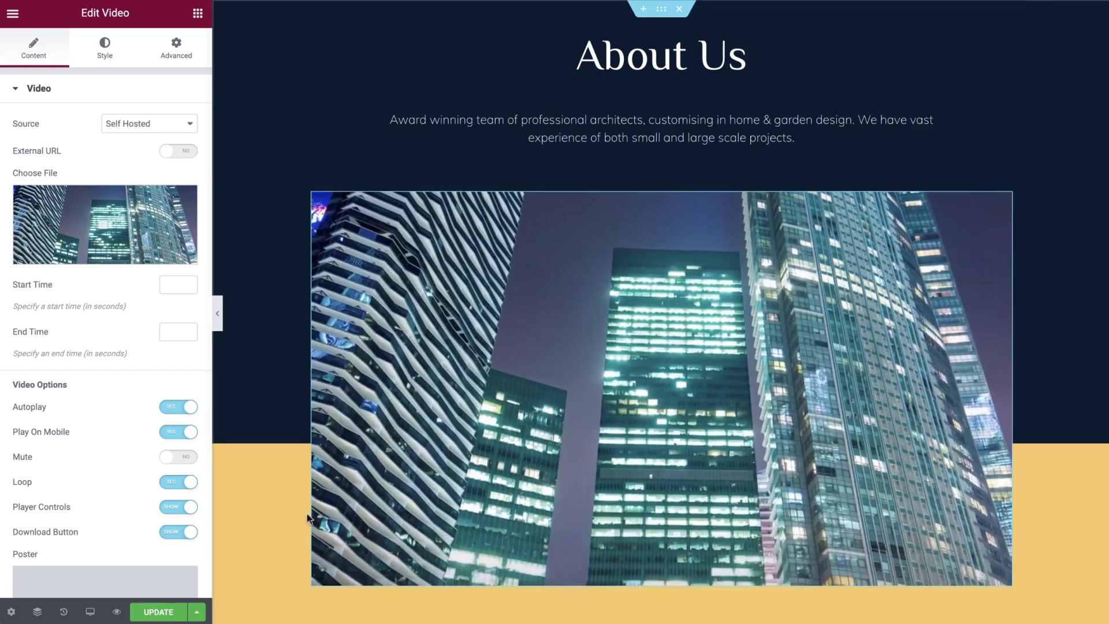
pyautogui.click(993, 552)
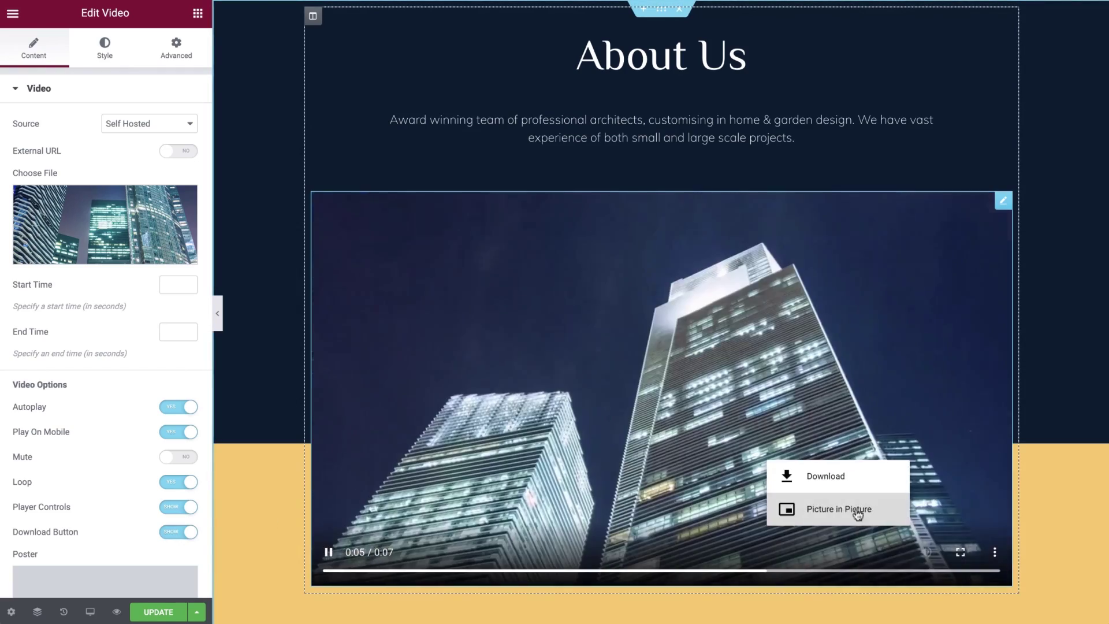
pyautogui.click(741, 498)
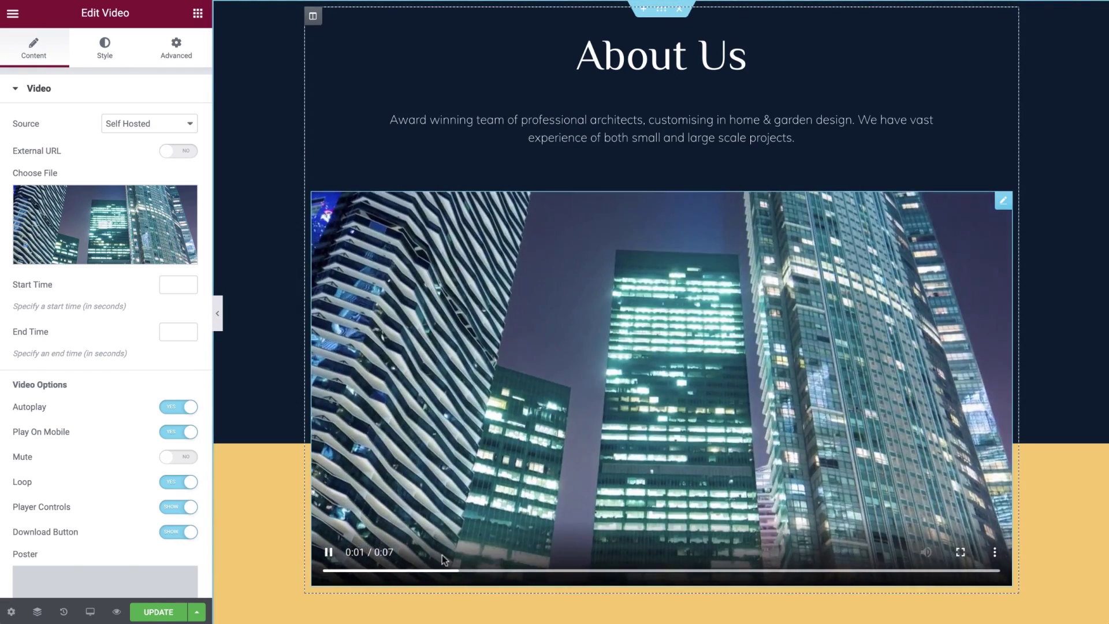
# - Pick the Skyscraper image from the Media Library as the video's Poster
pyautogui.scroll(-3, 130, 450)
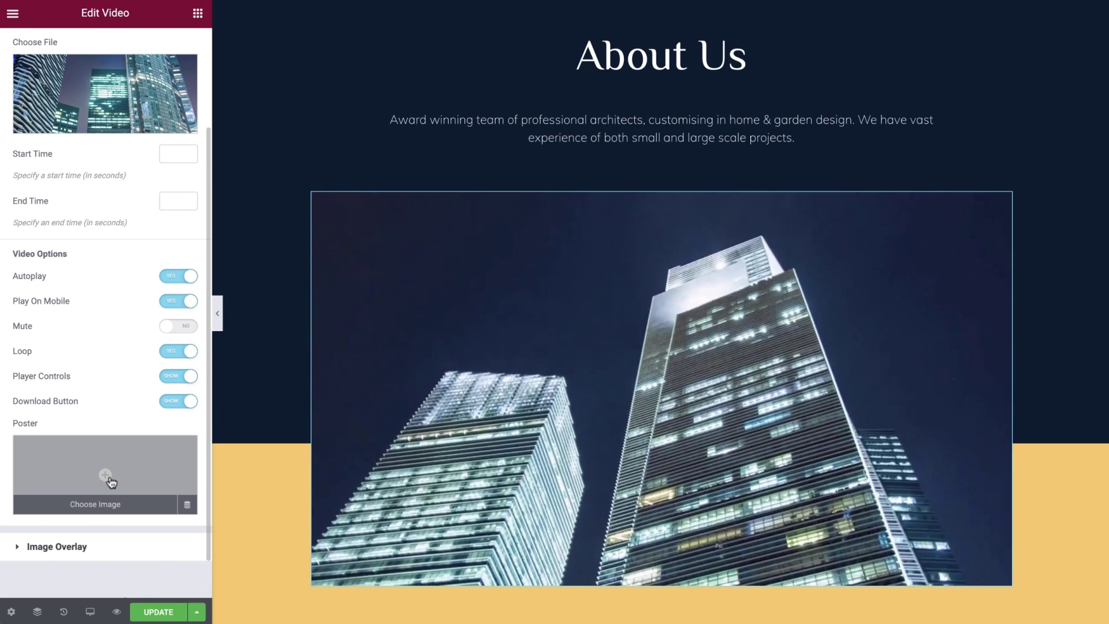
pyautogui.click(110, 479)
pyautogui.click(189, 213)
pyautogui.click(1042, 584)
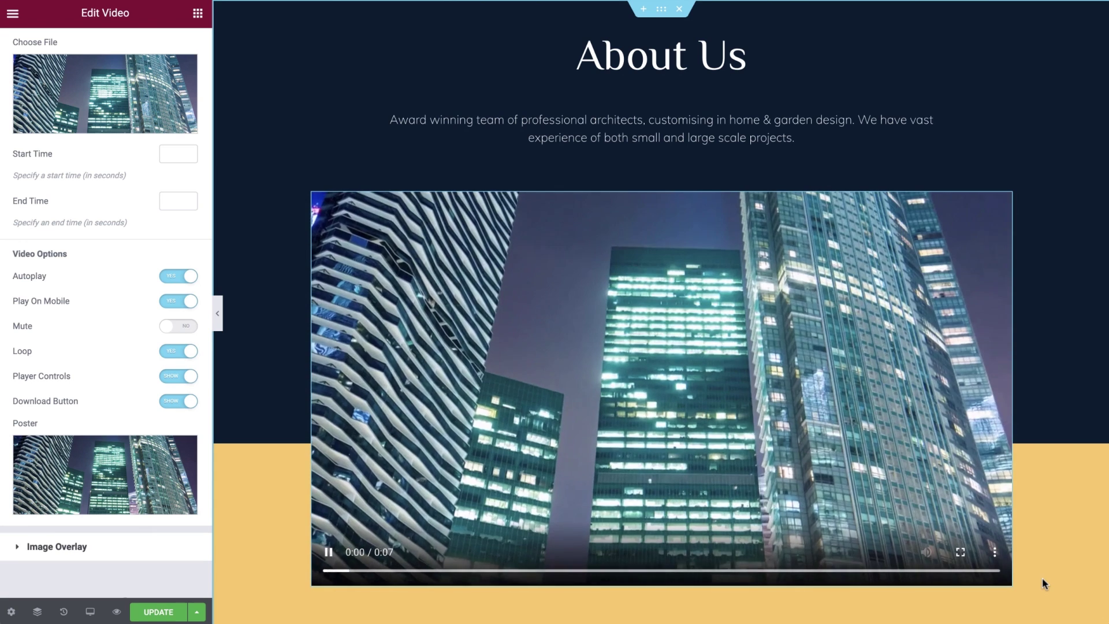